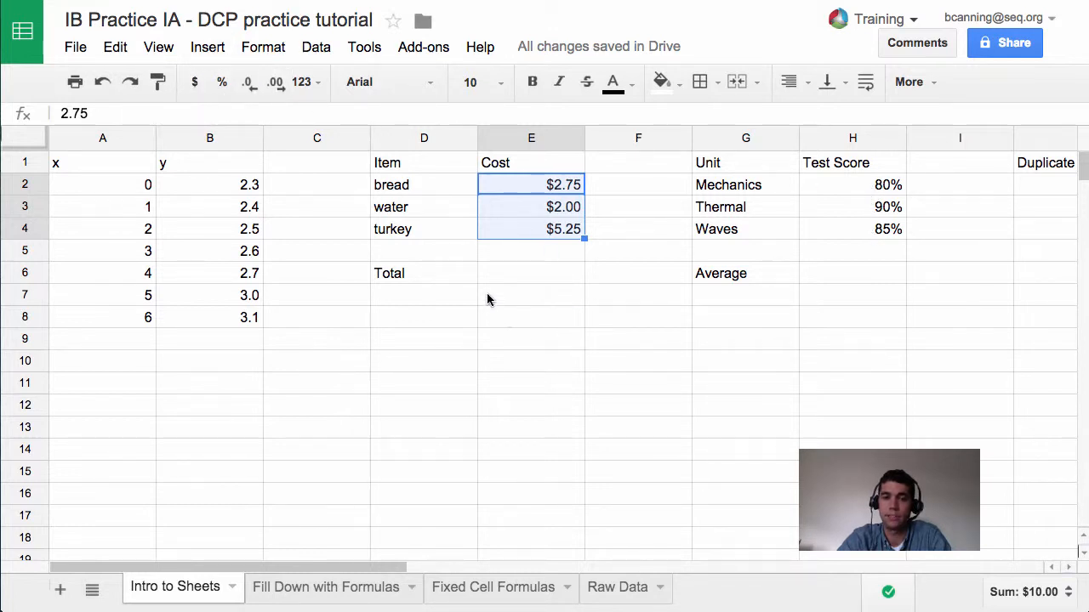
# Enter the addition formula =2+3 in cell A10, below the x and y data.
pyautogui.click(503, 271)
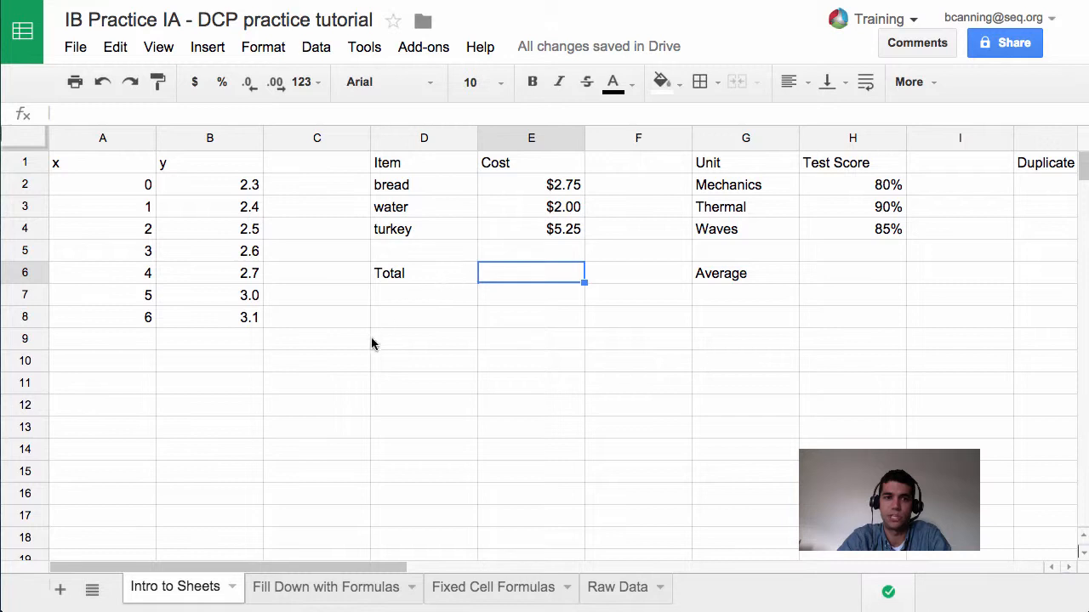
pyautogui.click(141, 362)
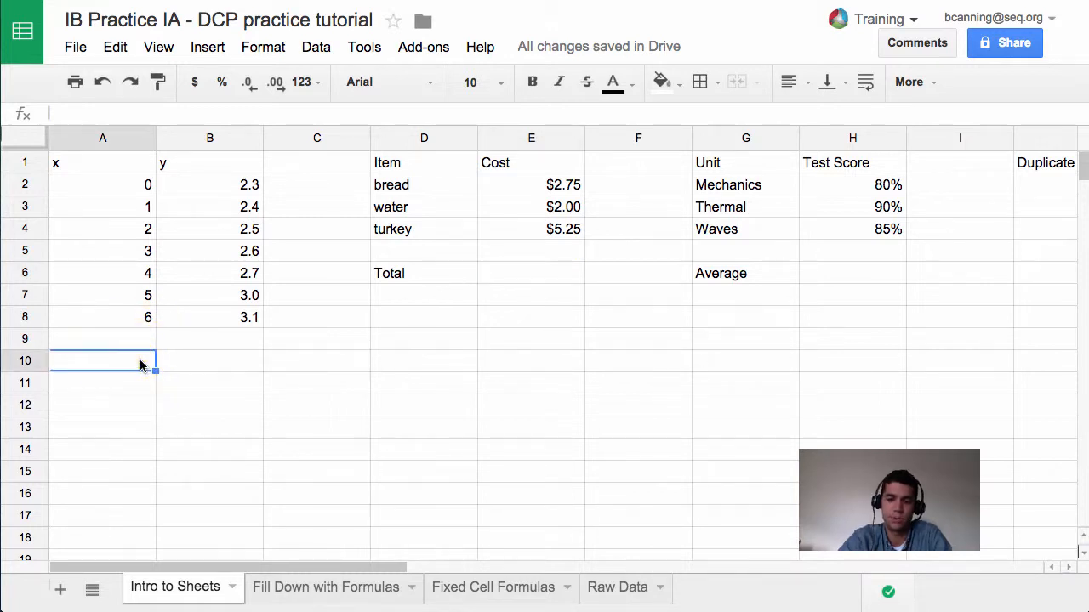
pyautogui.write('=')
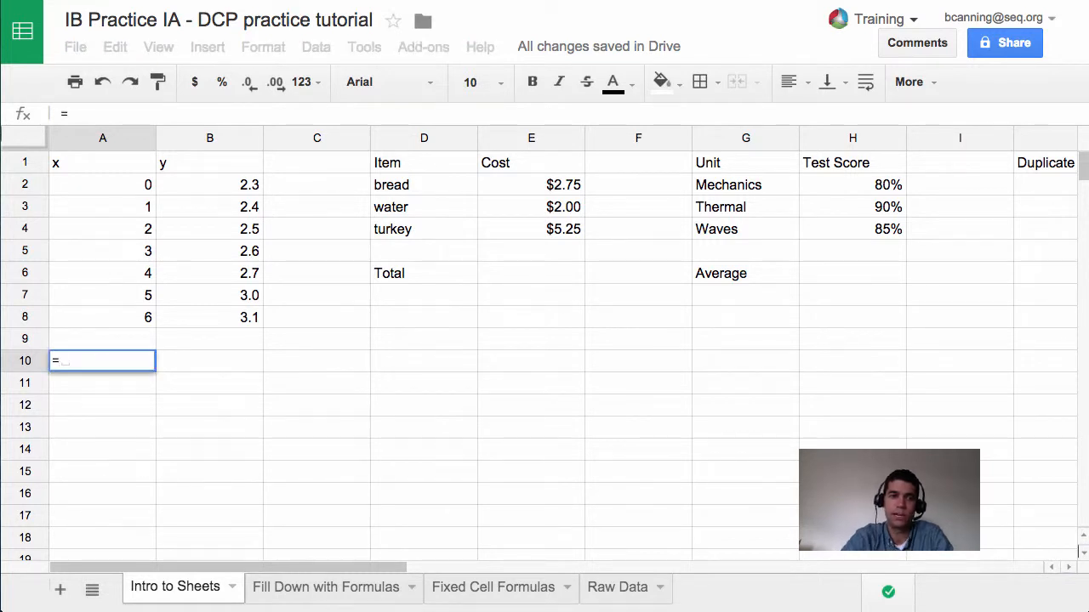
pyautogui.write('2+3')
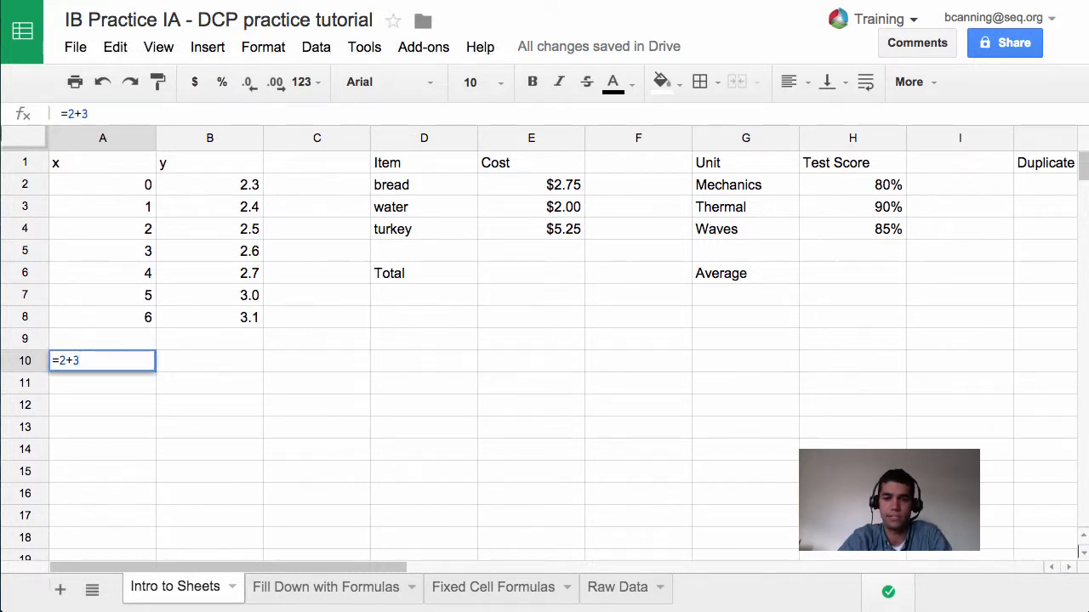
pyautogui.press('Return')
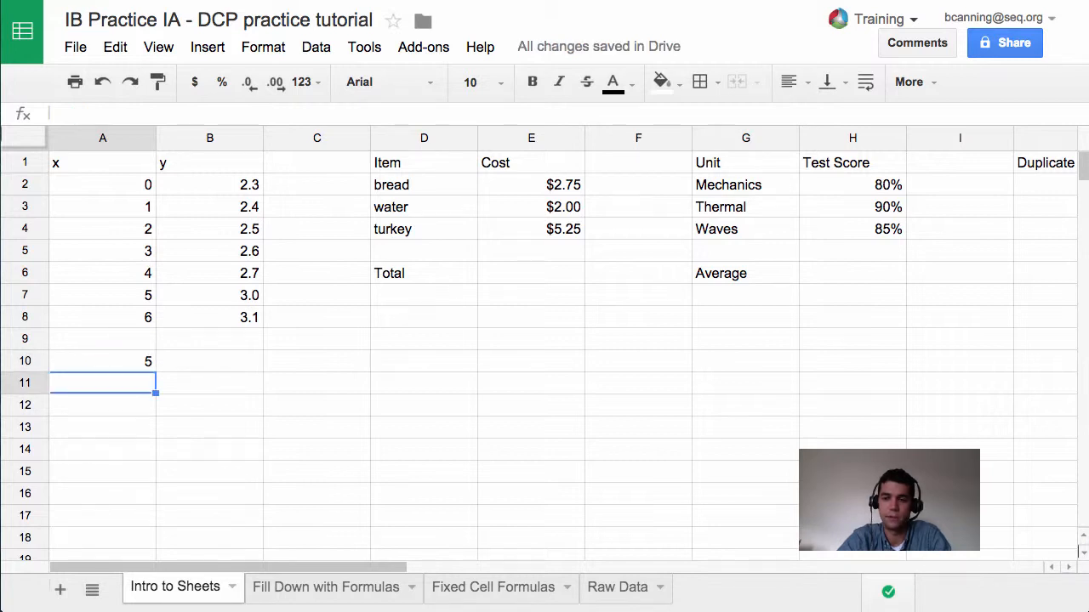
# Enter the multiplication formula =4*7 in cell A11.
pyautogui.write('=')
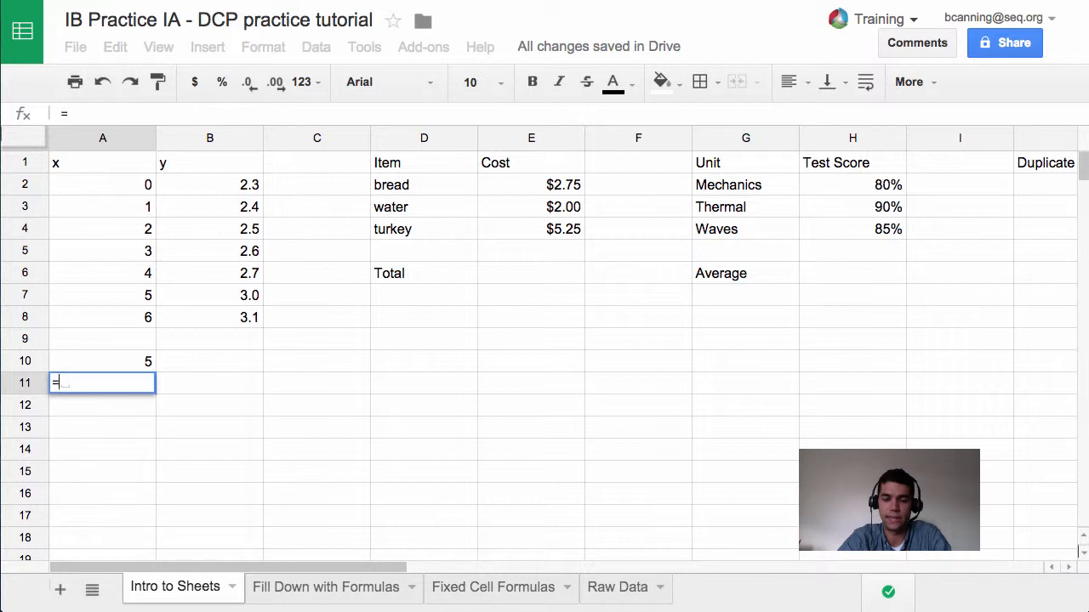
pyautogui.write('4')
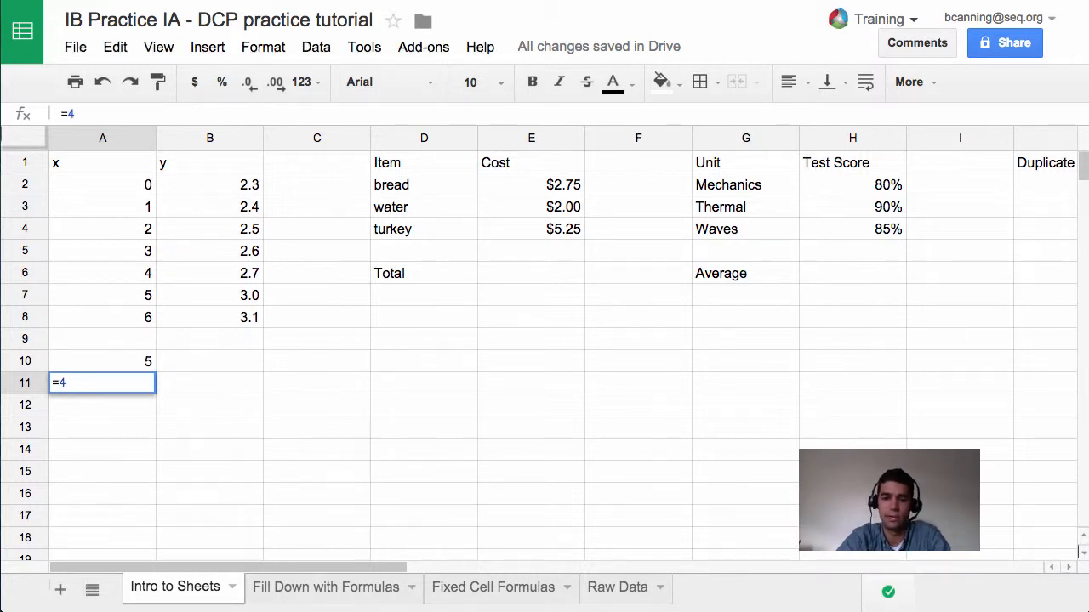
pyautogui.write('*7')
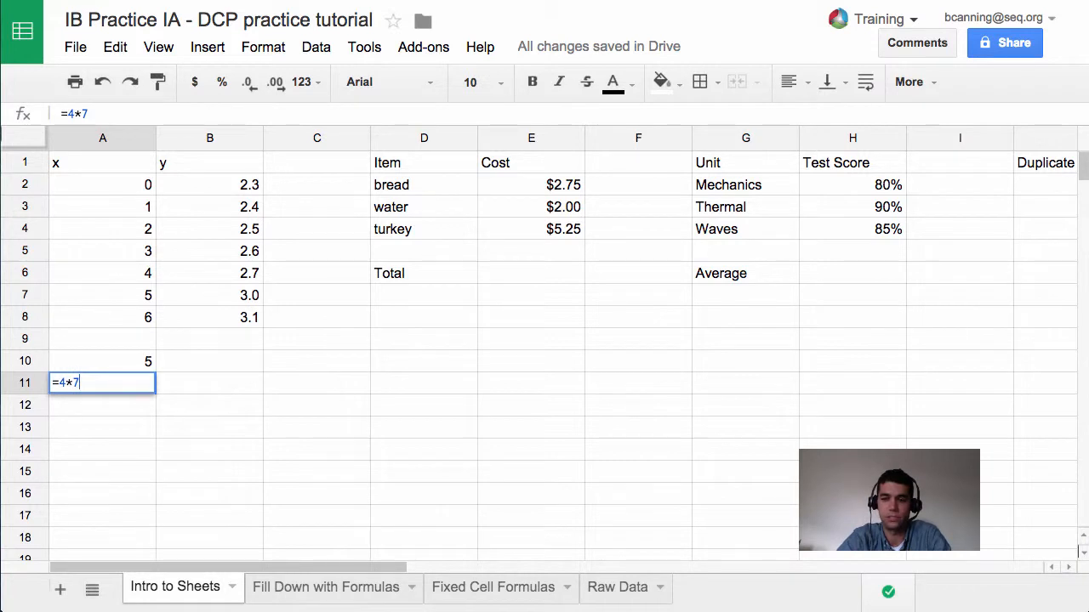
pyautogui.press('Return')
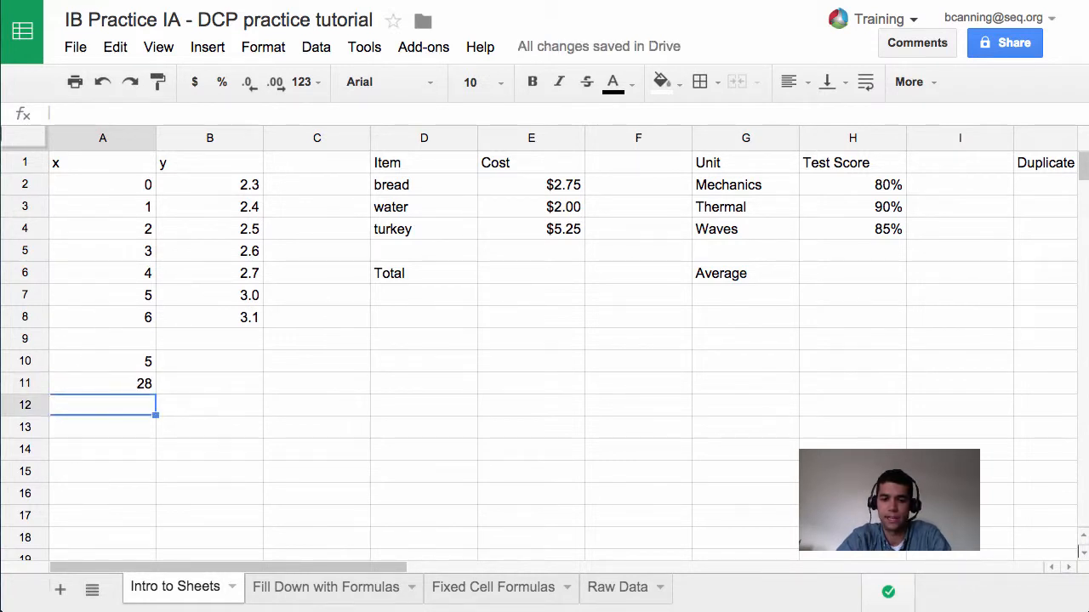
# Try entering 3^2 in cell A12 without a leading equals sign.
pyautogui.write('3^')
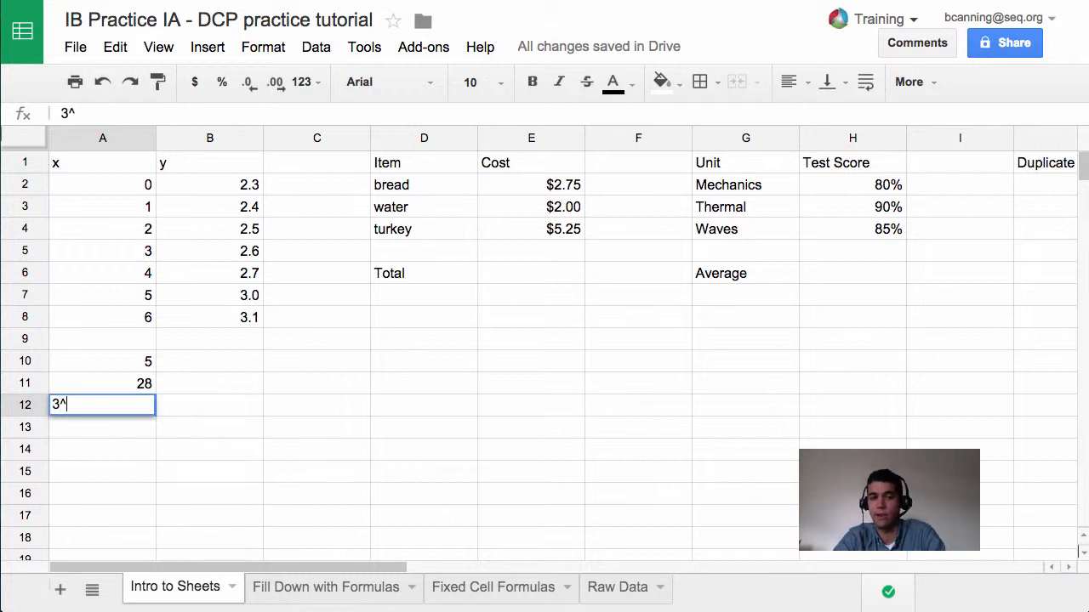
pyautogui.write('2')
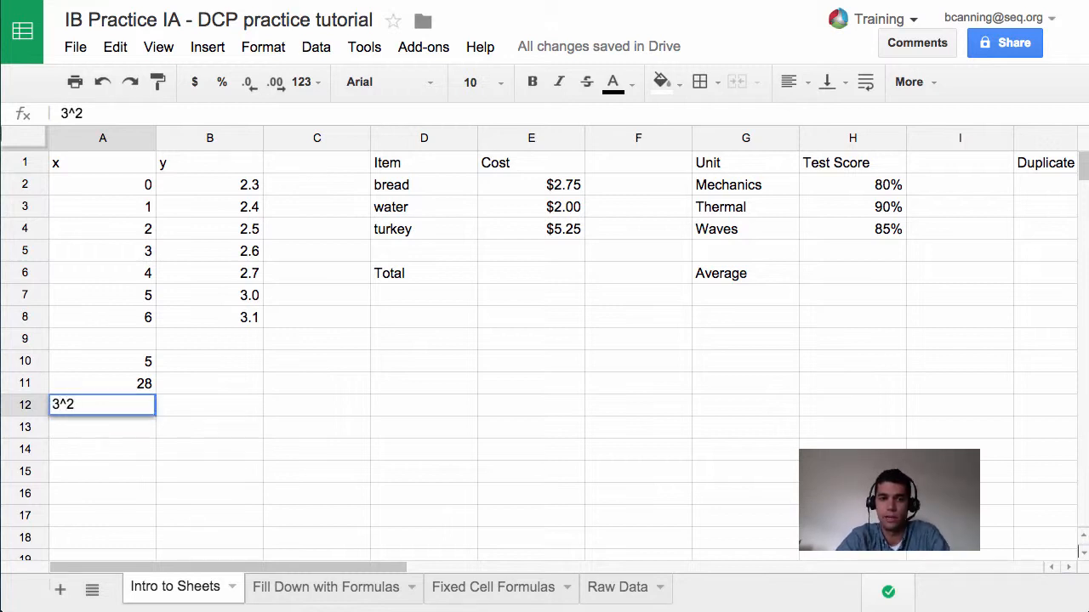
pyautogui.press('Return')
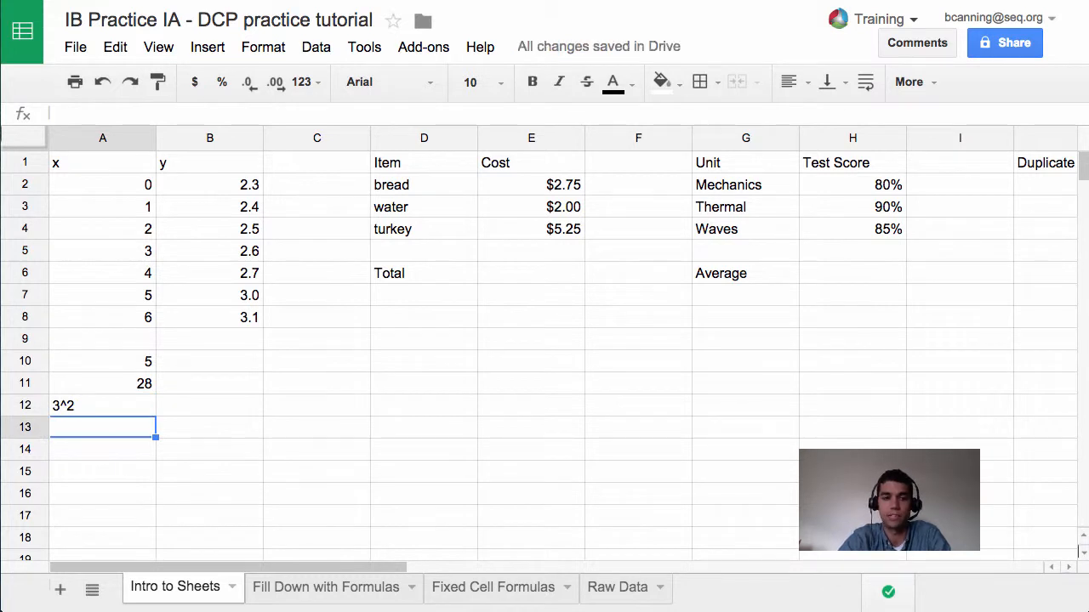
# Replace the content of cell A12 with the exponent formula =3^2.
pyautogui.click(102, 406)
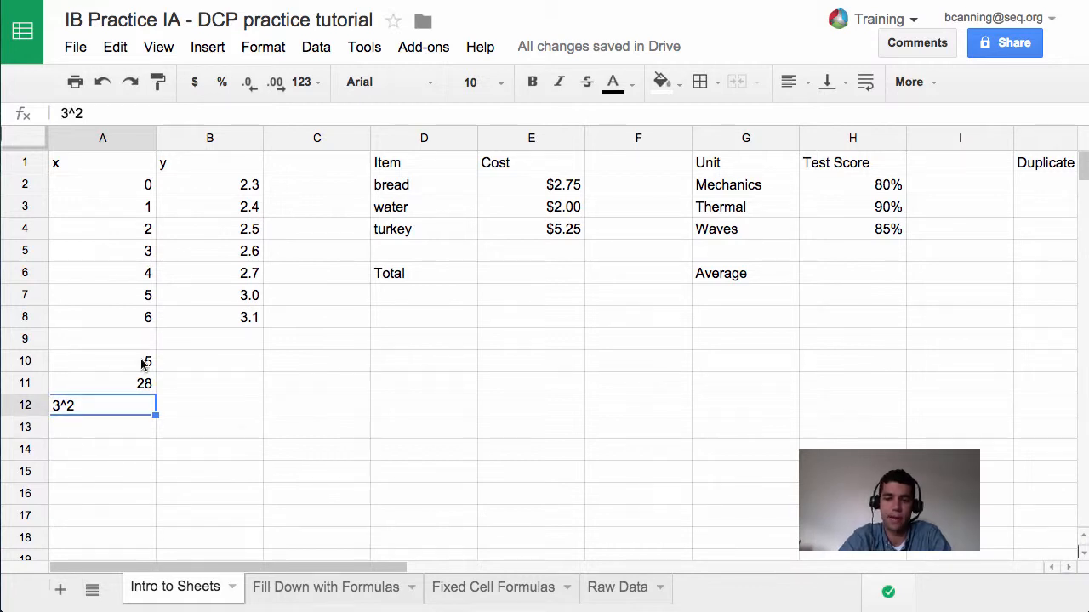
pyautogui.write('=3')
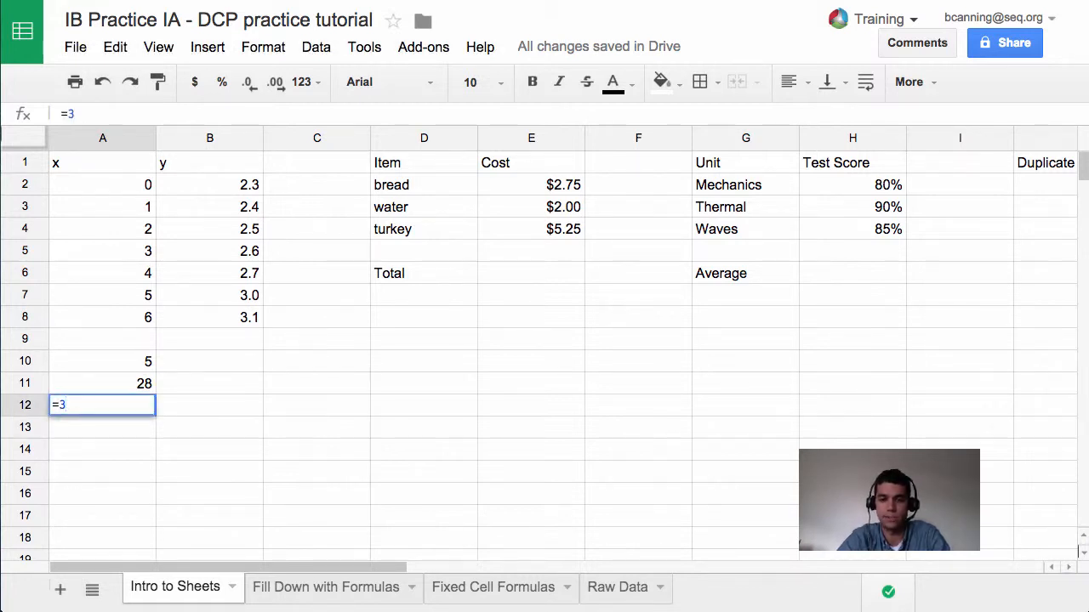
pyautogui.write('3')
pyautogui.press('BackSpace')
pyautogui.write('^')
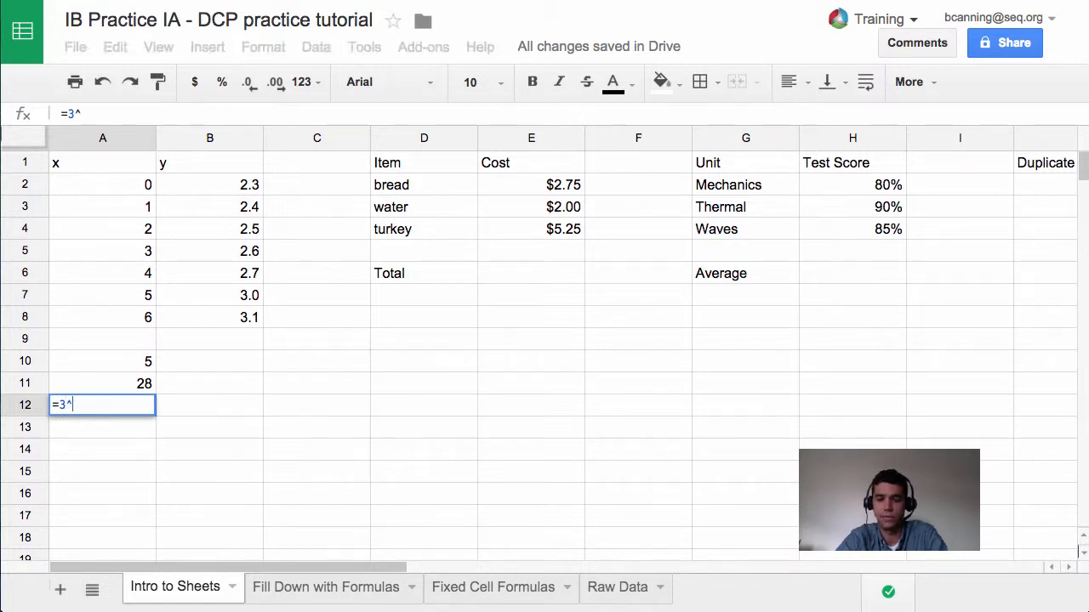
pyautogui.write('2')
pyautogui.press('Return')
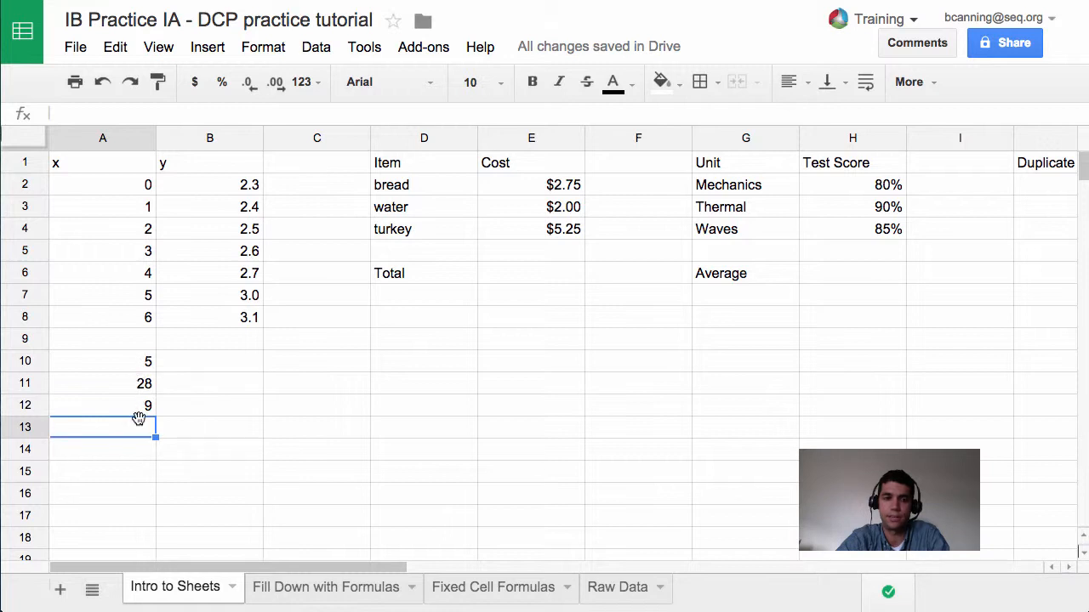
# Enter a formula in cell A14 that references the last y value, =B8.
pyautogui.click(215, 366)
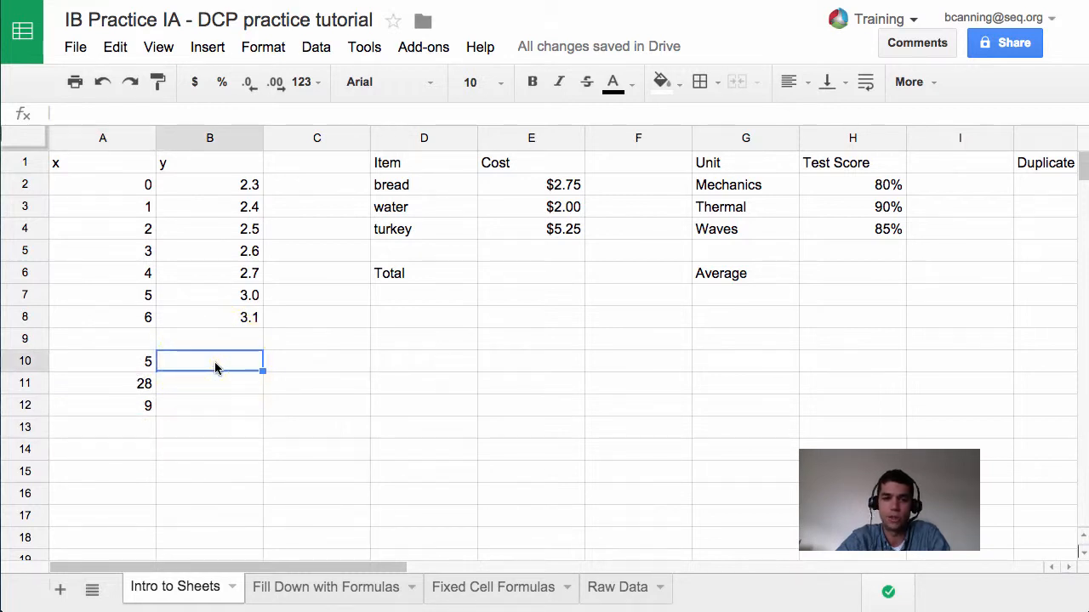
pyautogui.click(134, 453)
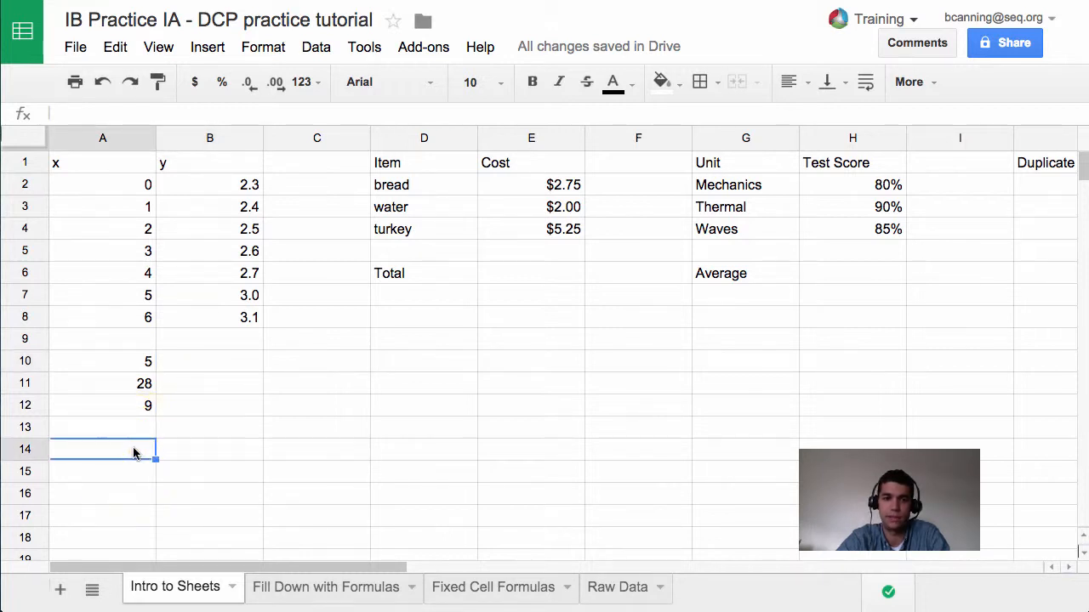
pyautogui.click(240, 316)
pyautogui.click(133, 454)
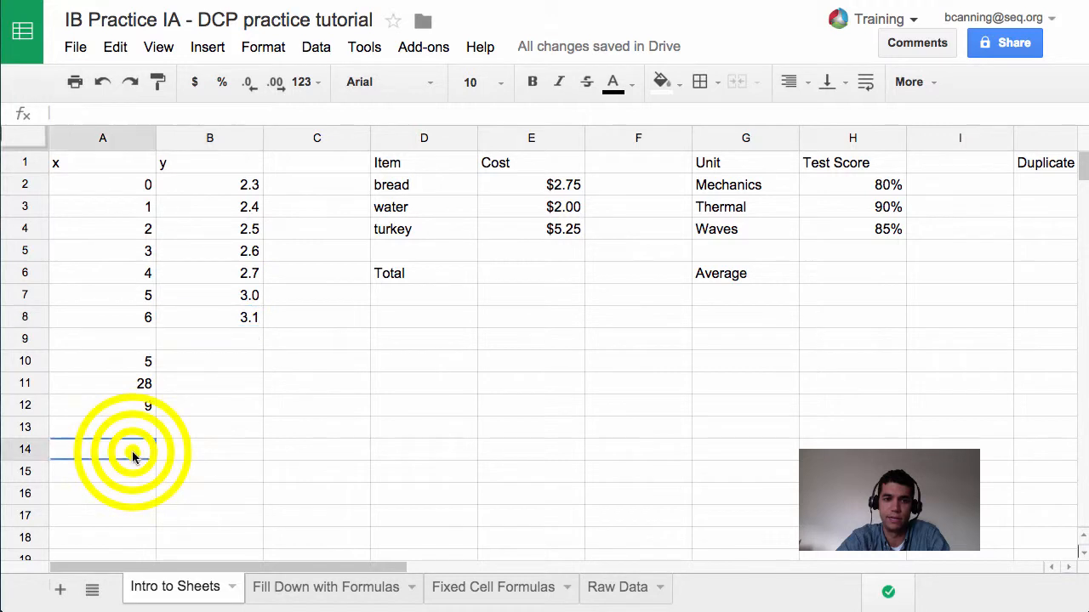
pyautogui.write('=')
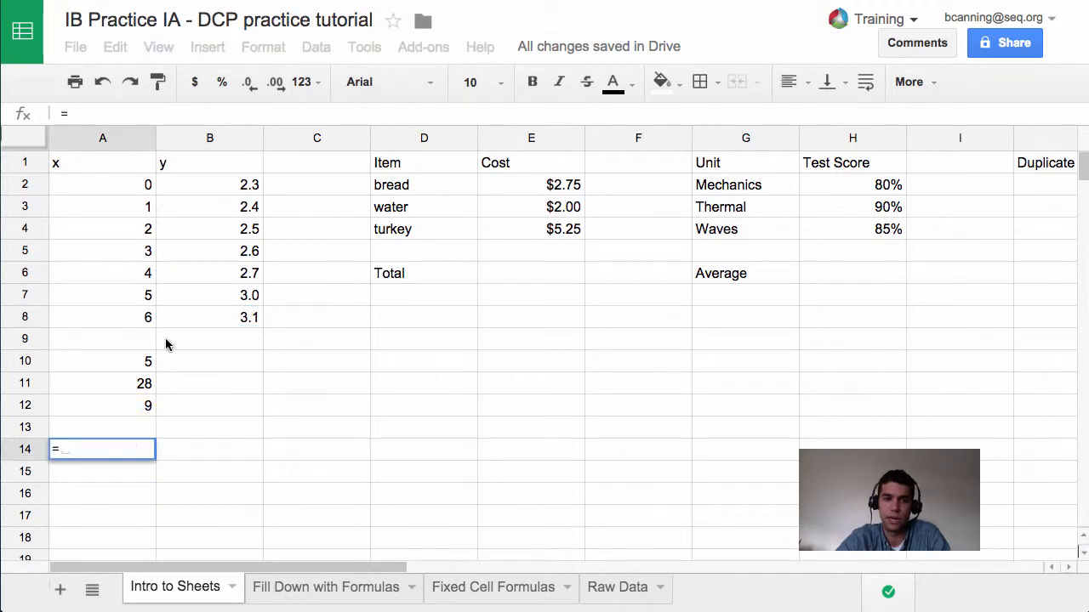
pyautogui.click(210, 320)
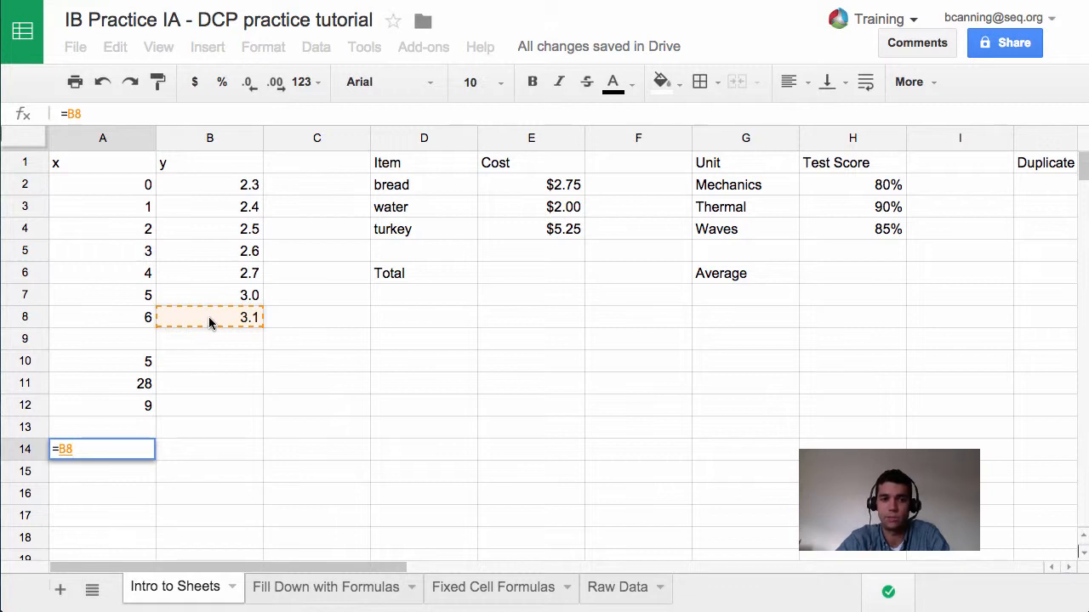
pyautogui.press('Return')
pyautogui.click(231, 316)
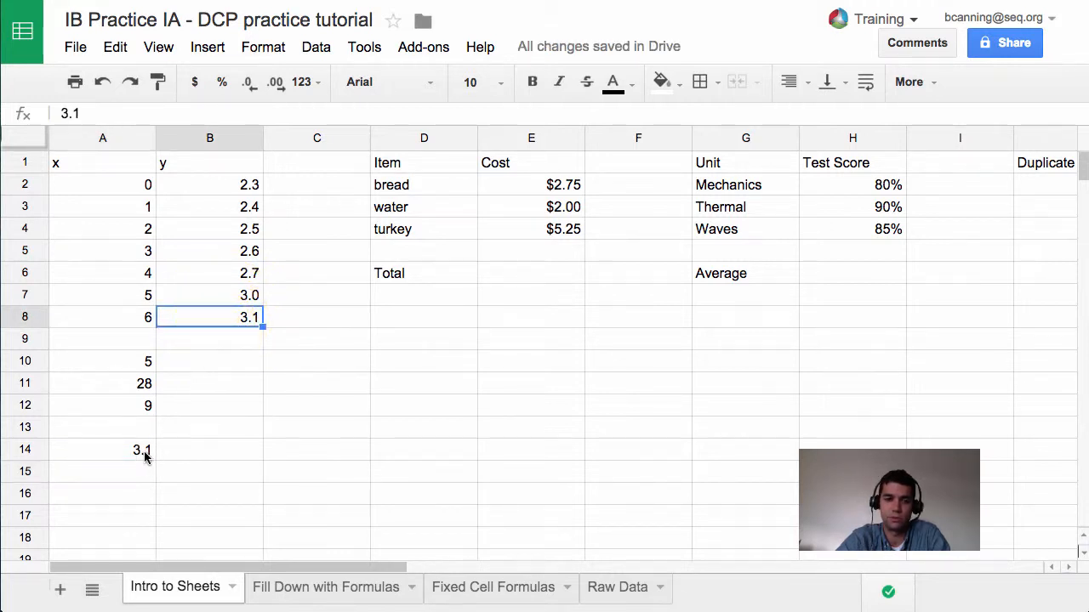
# Enter =SUM(2,3,4) in the Total cell E6 using the suggested SUM function.
pyautogui.click(526, 273)
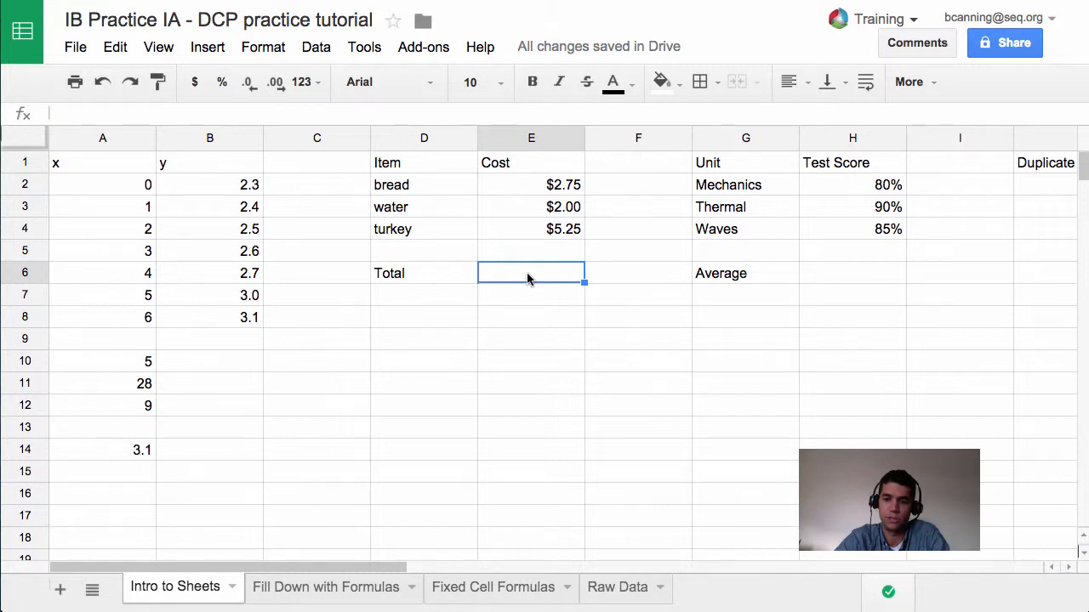
pyautogui.write('=')
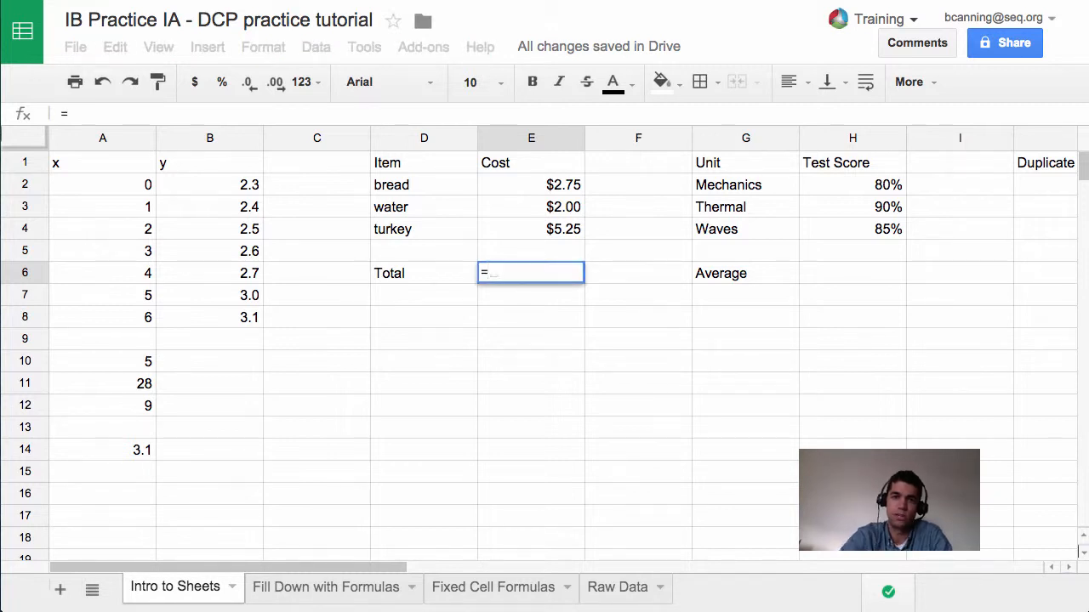
pyautogui.write('sum')
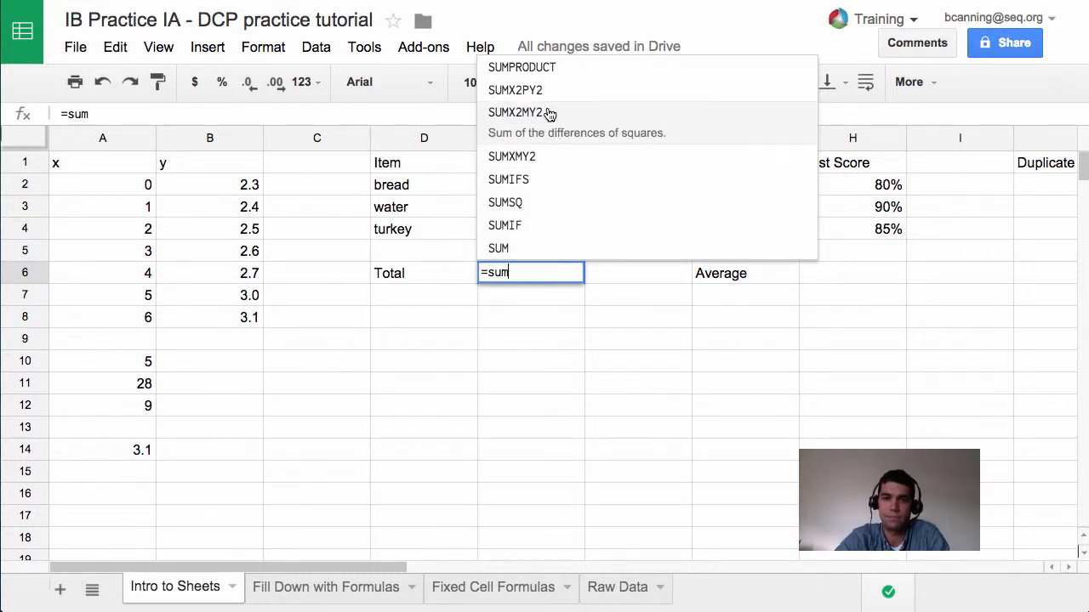
pyautogui.click(532, 244)
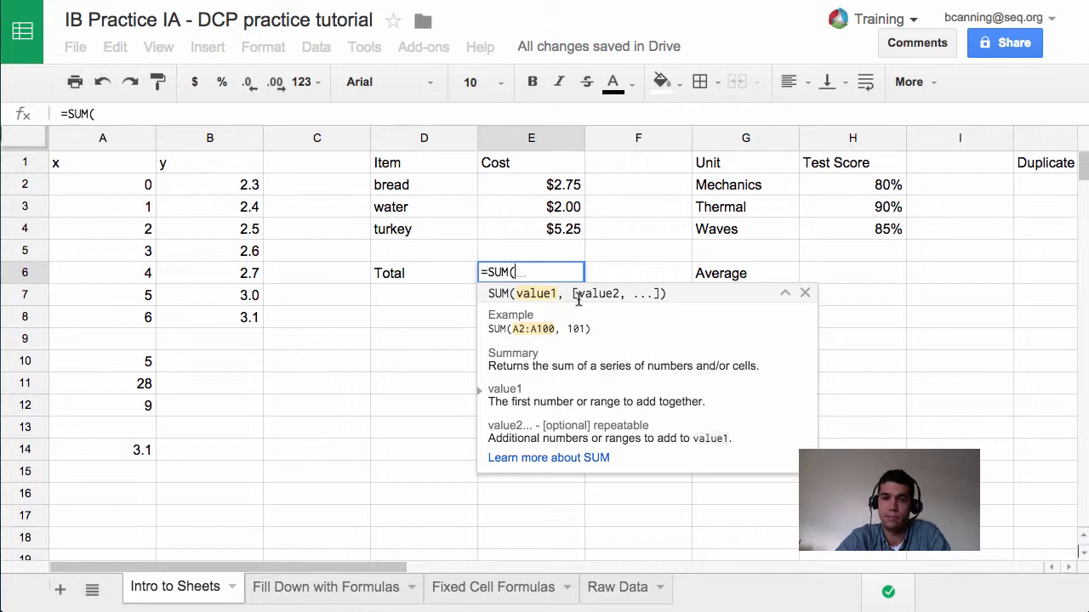
pyautogui.write('2')
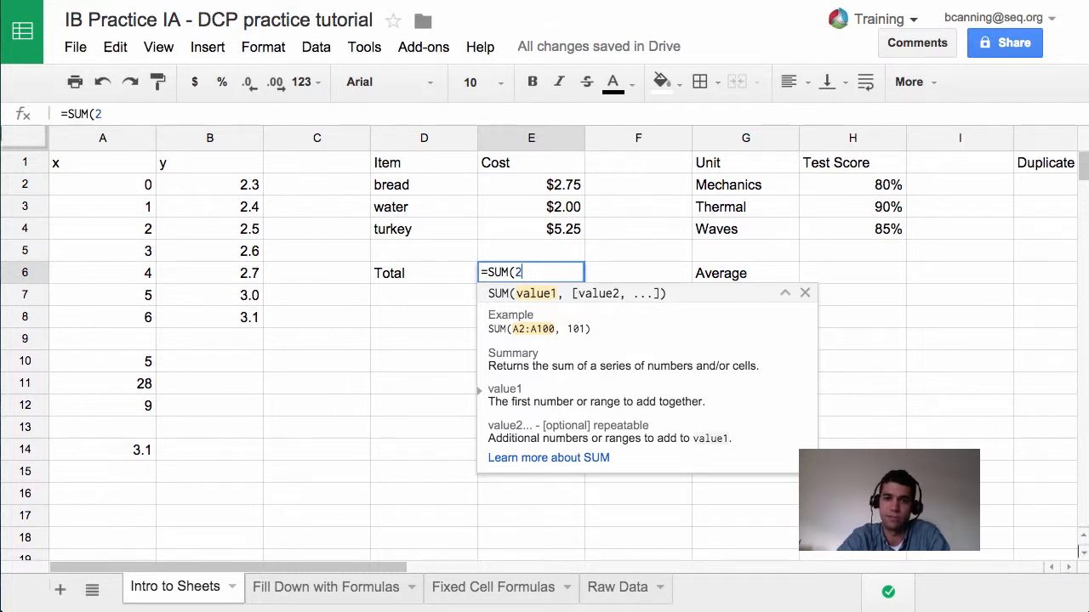
pyautogui.write(',3,4)')
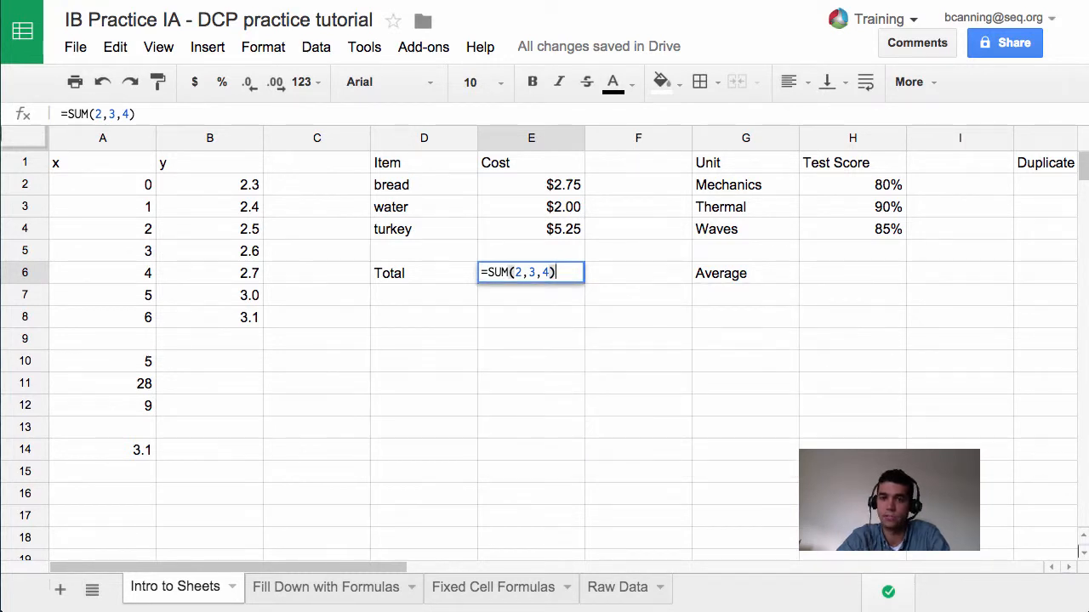
pyautogui.press('Return')
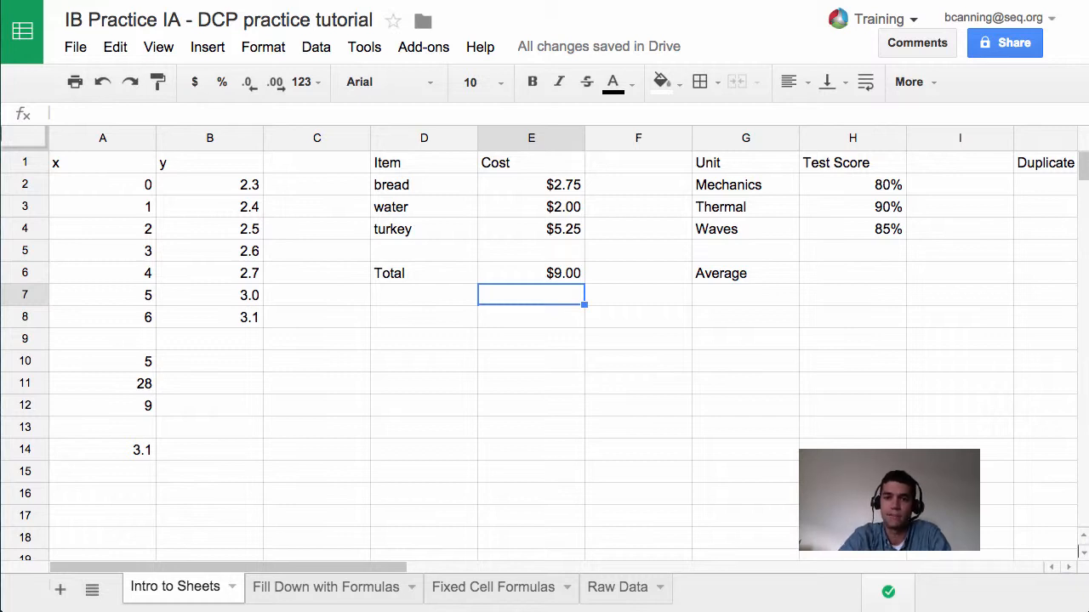
# Replace the formula in the Total cell E6 with =sum(E2:E4) to add up the item costs.
pyautogui.click(568, 274)
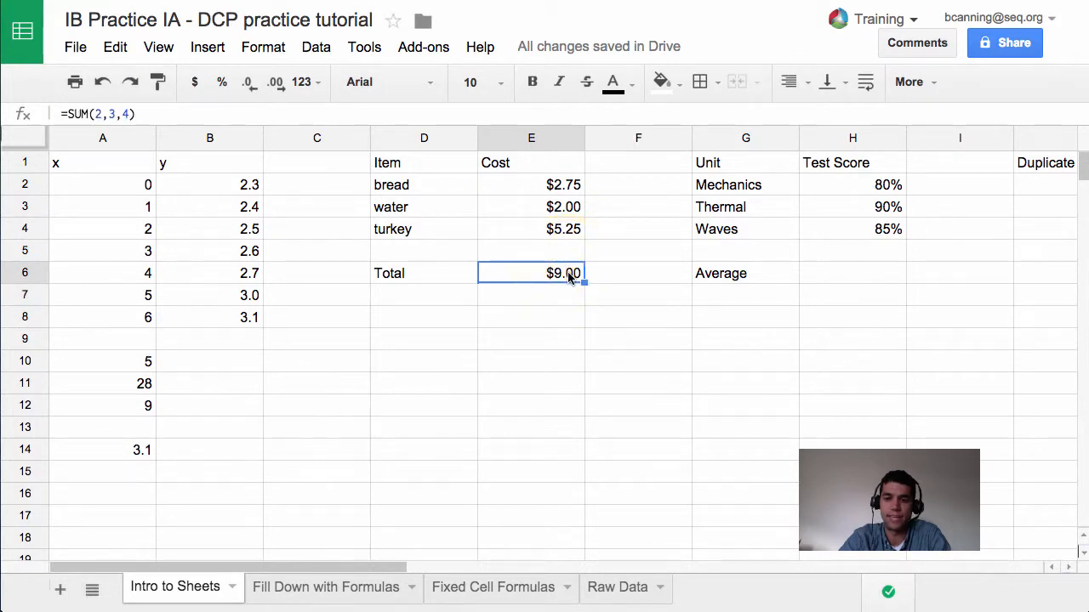
pyautogui.press('BackSpace')
pyautogui.write('=sum')
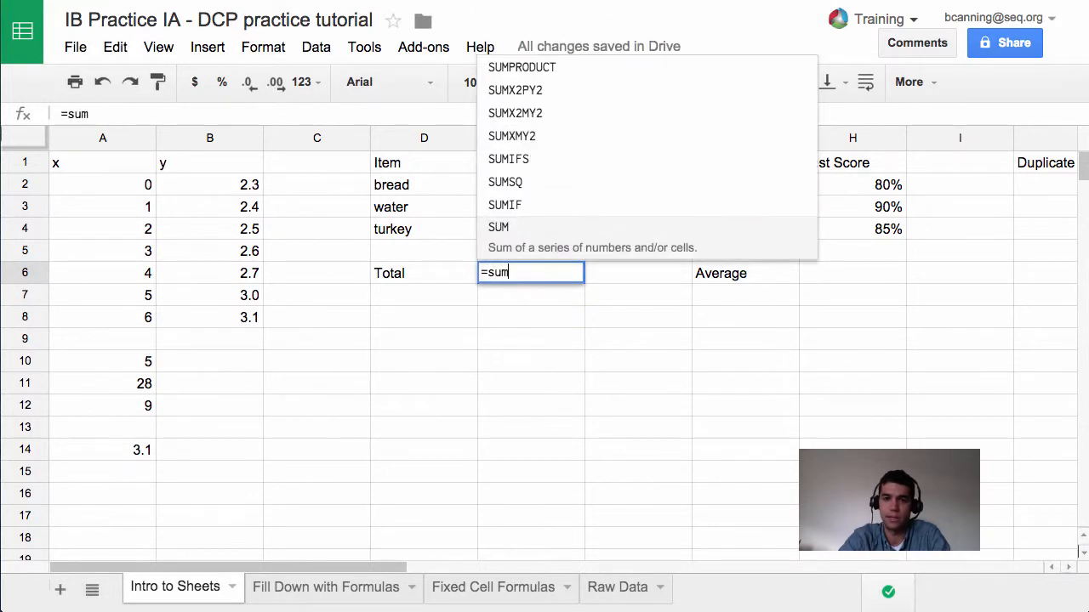
pyautogui.write('(')
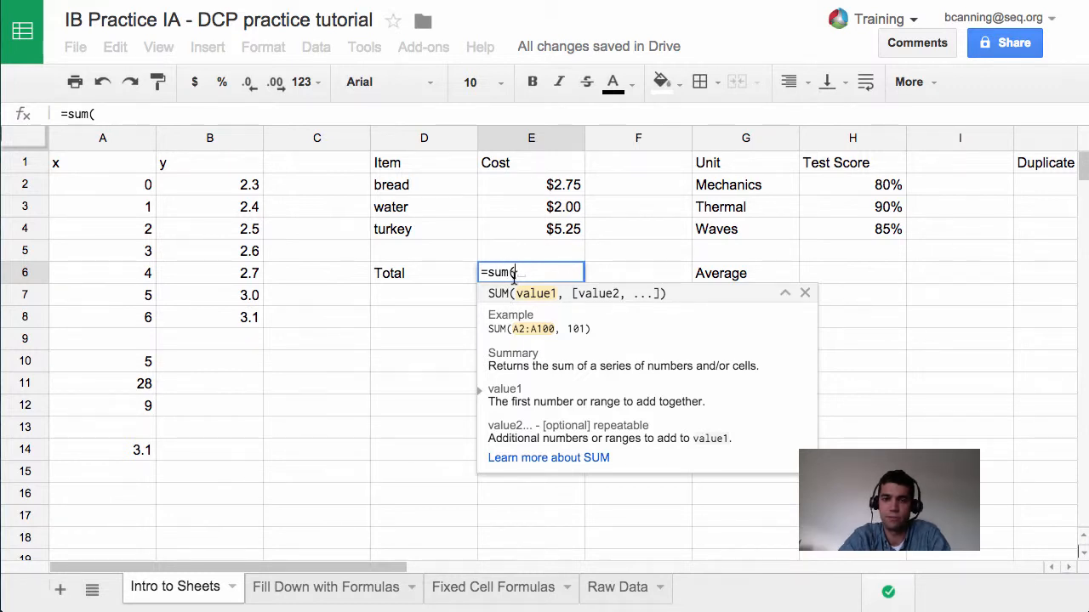
pyautogui.click(557, 189)
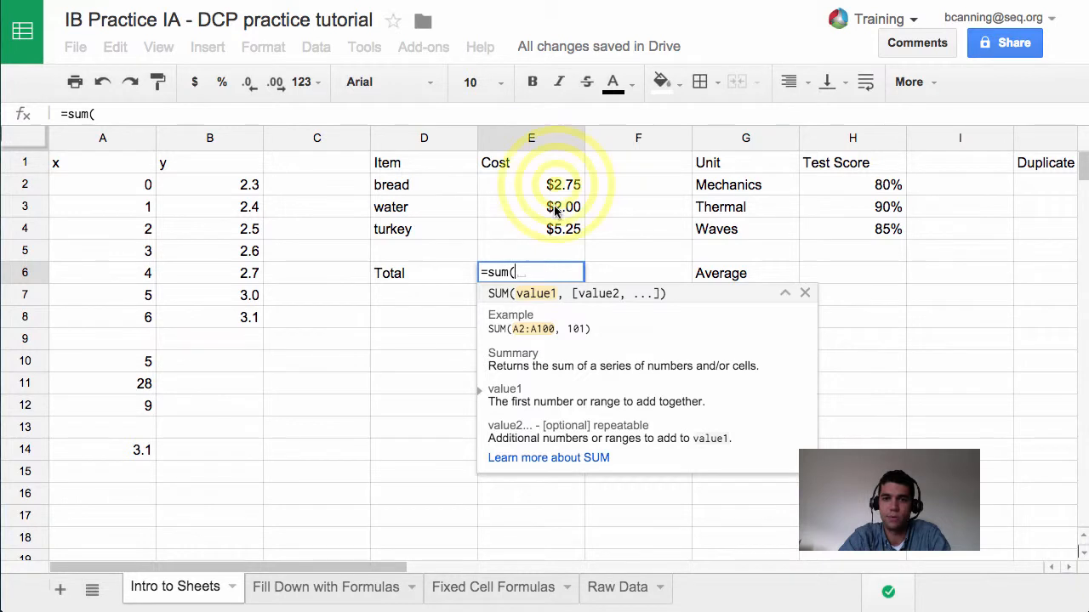
pyautogui.moveTo(557, 188); pyautogui.dragTo(563, 235)
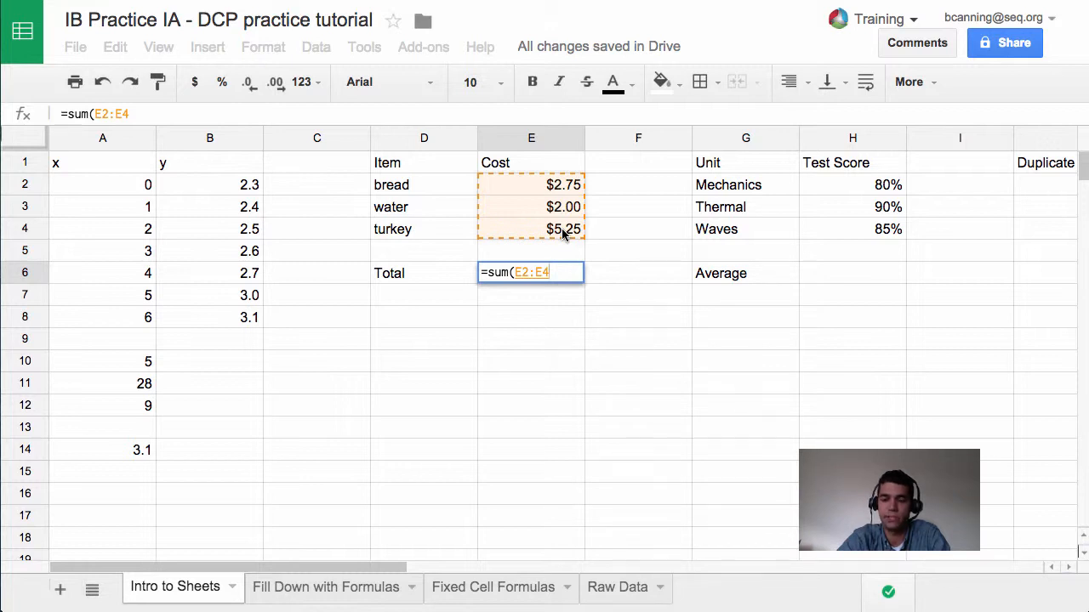
pyautogui.write(')')
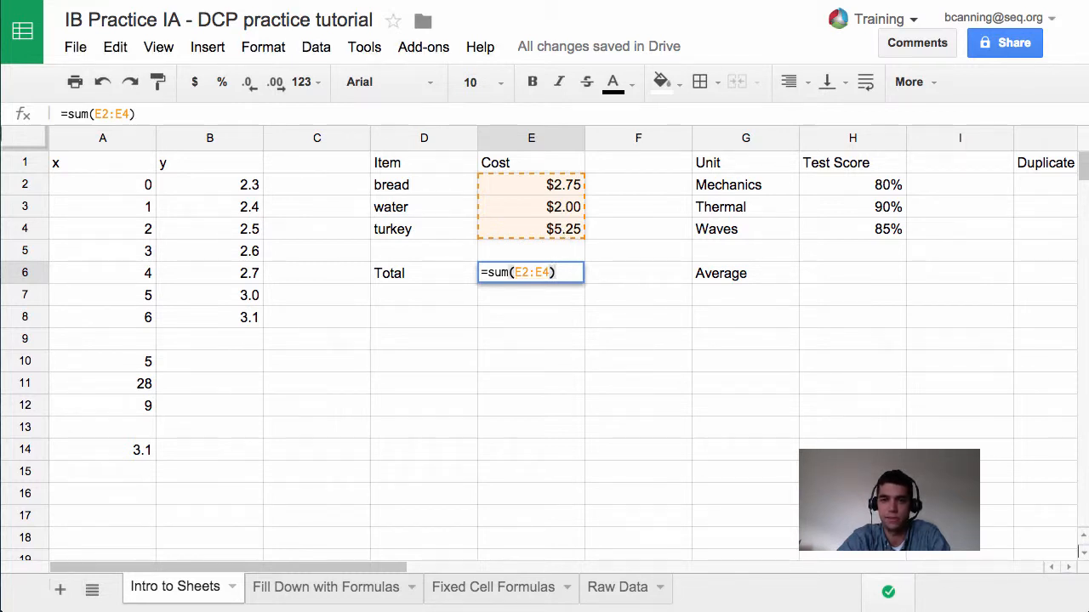
pyautogui.press('Return')
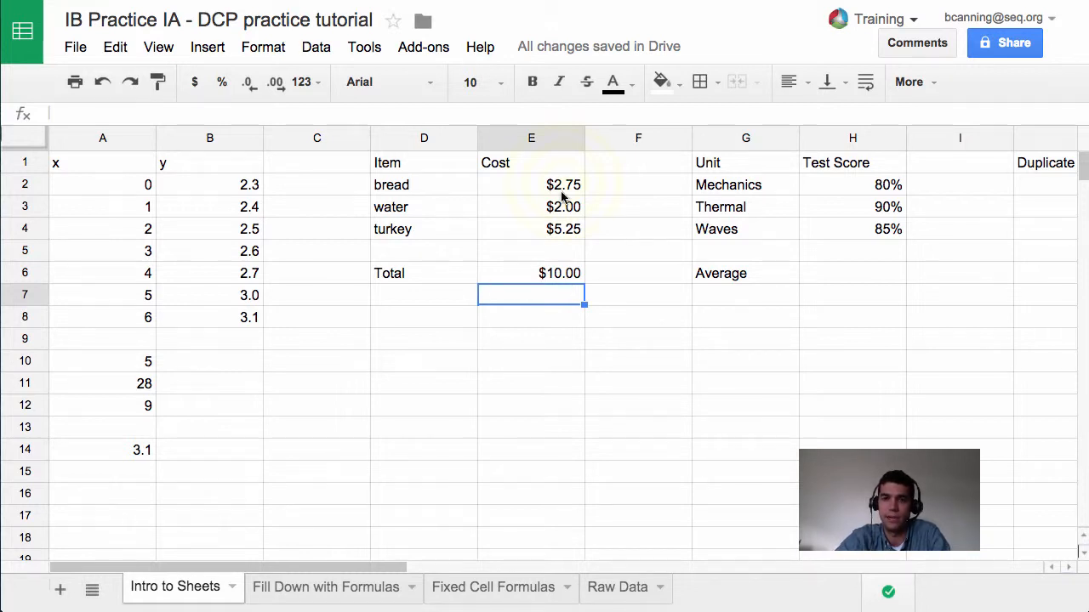
# Select the item costs E2:E4 and examine the quick summary statistics available for the selection.
pyautogui.moveTo(563, 192); pyautogui.dragTo(562, 234)
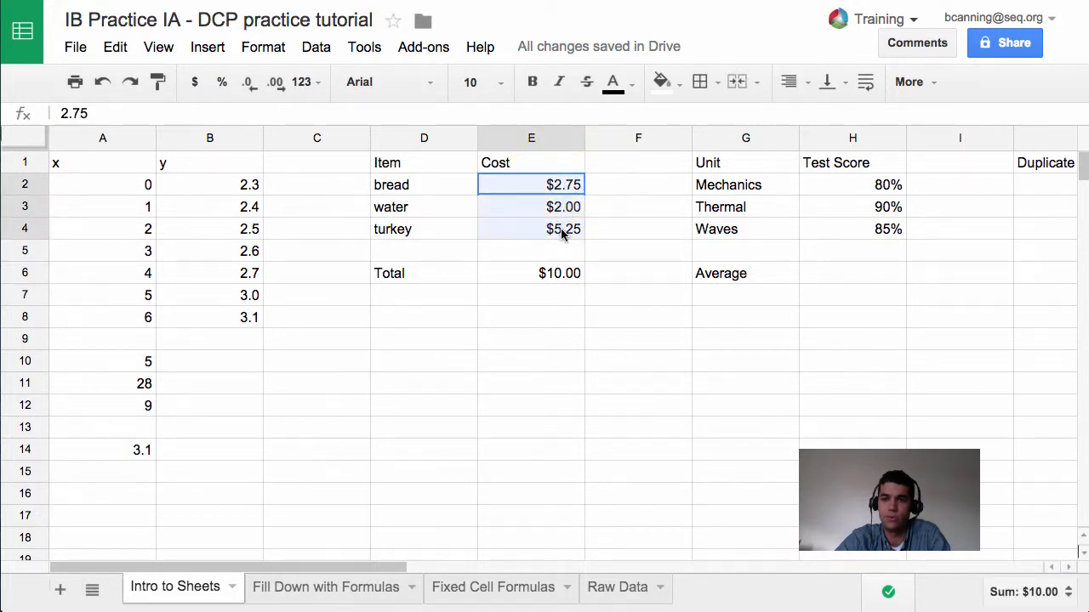
pyautogui.moveTo(561, 234)
pyautogui.mouseDown()
pyautogui.moveTo(564, 246)
pyautogui.moveTo(564, 235)
pyautogui.mouseUp()
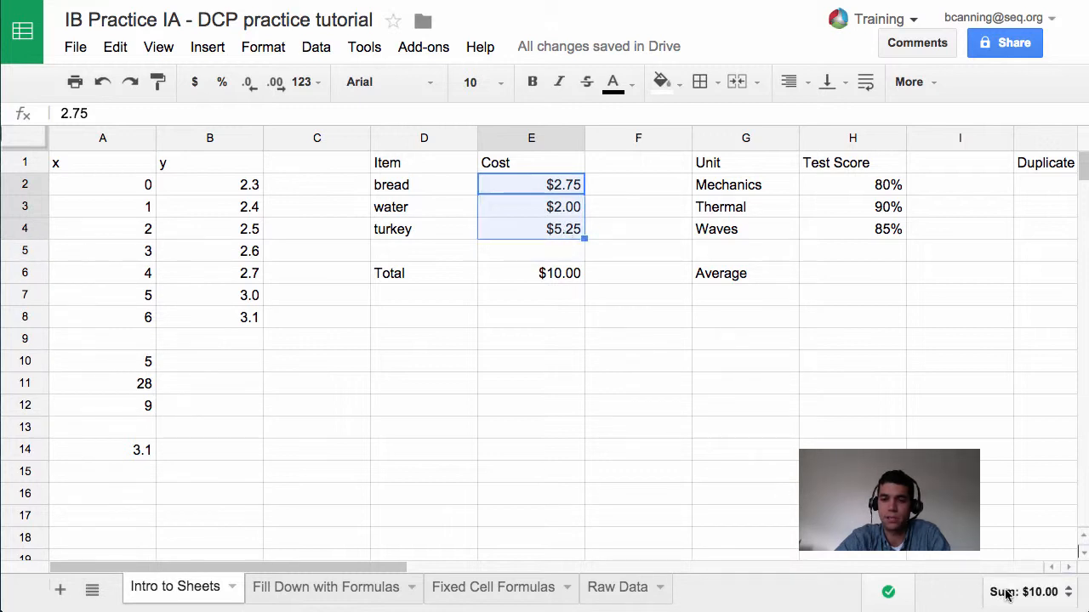
pyautogui.click(1067, 594)
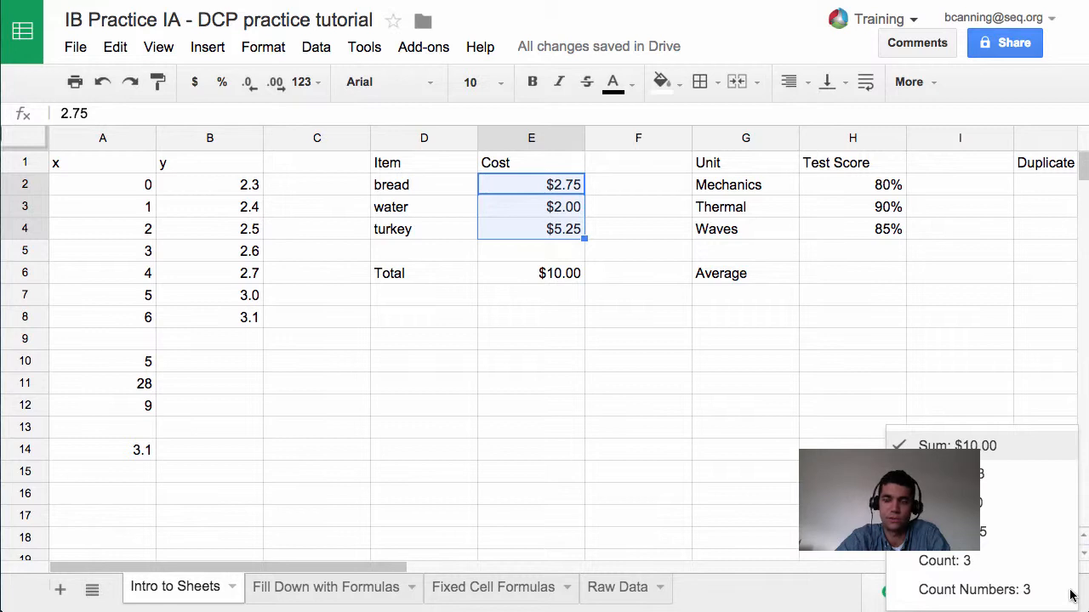
pyautogui.click(817, 481)
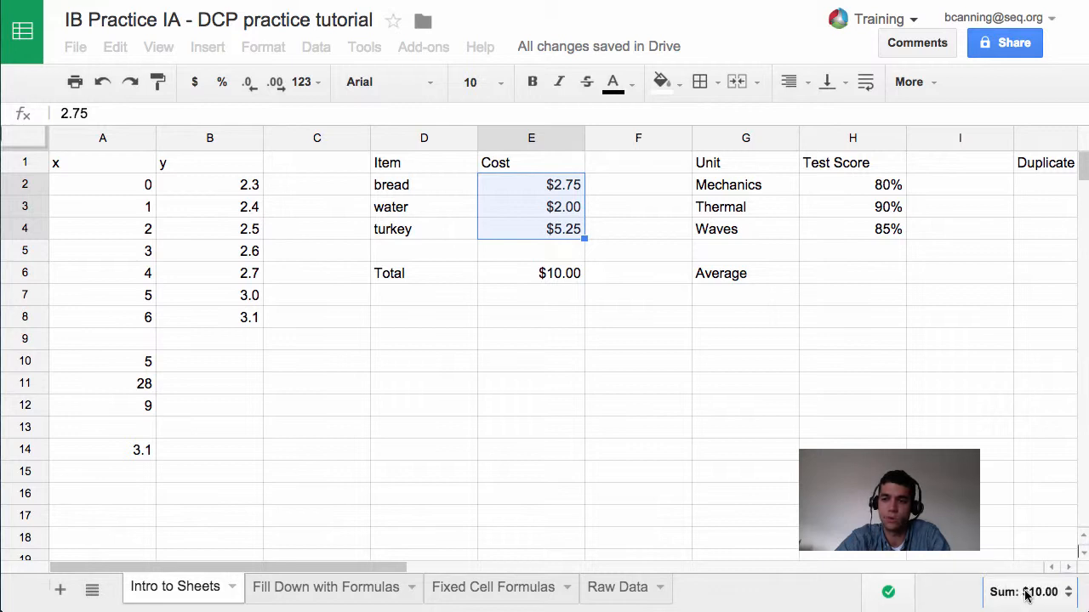
pyautogui.click(524, 276)
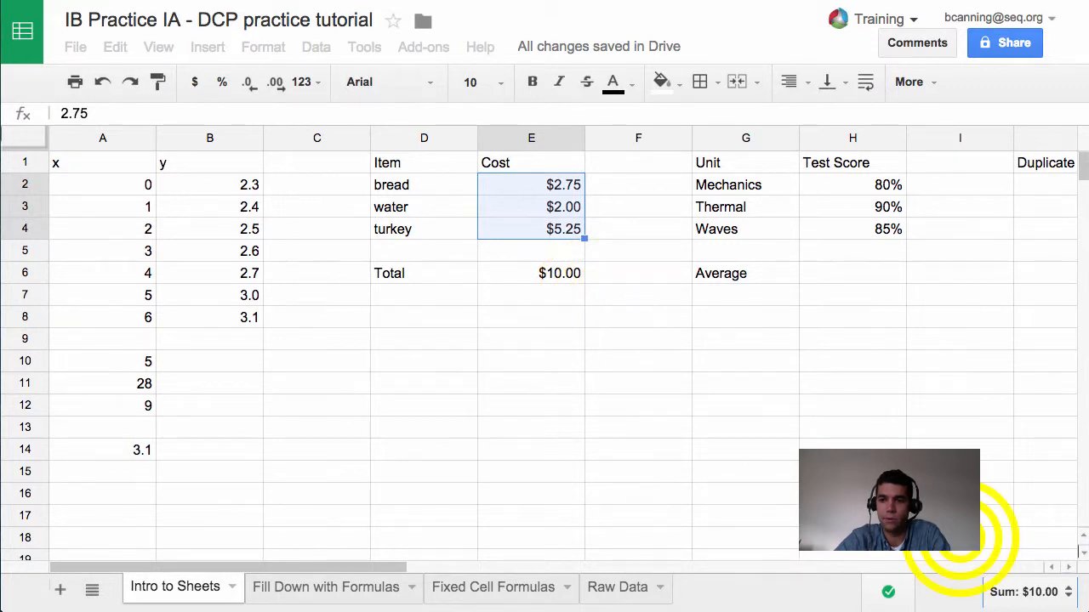
pyautogui.click(1026, 548)
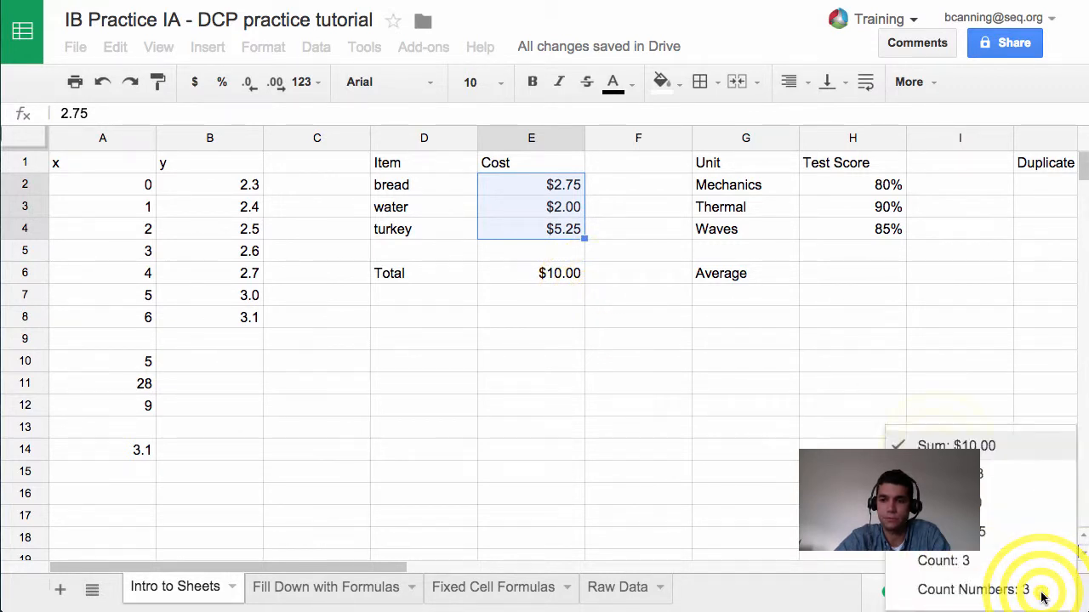
pyautogui.click(944, 444)
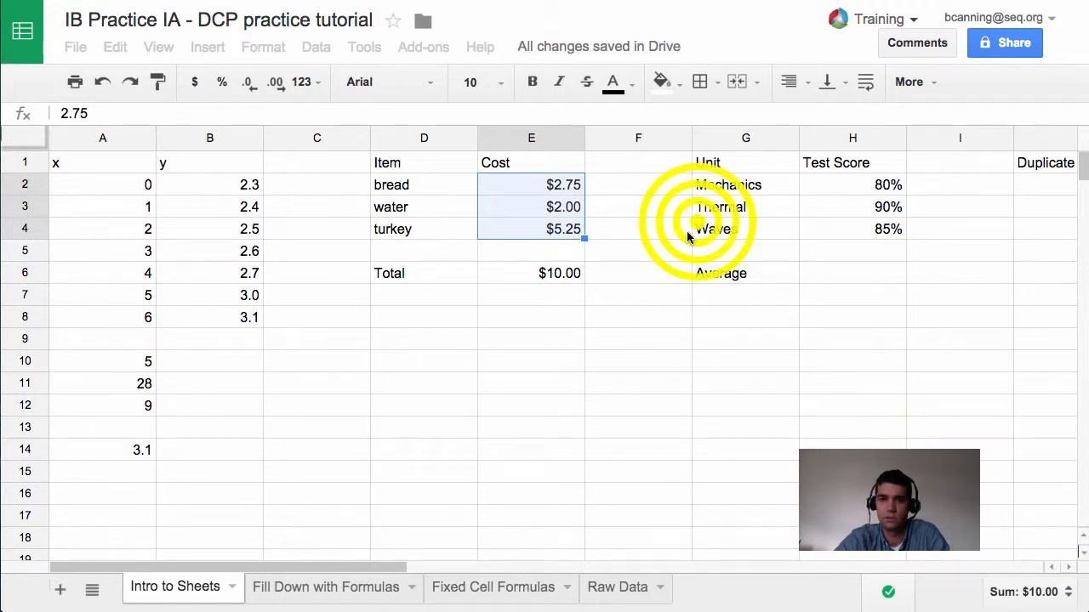
pyautogui.click(867, 426)
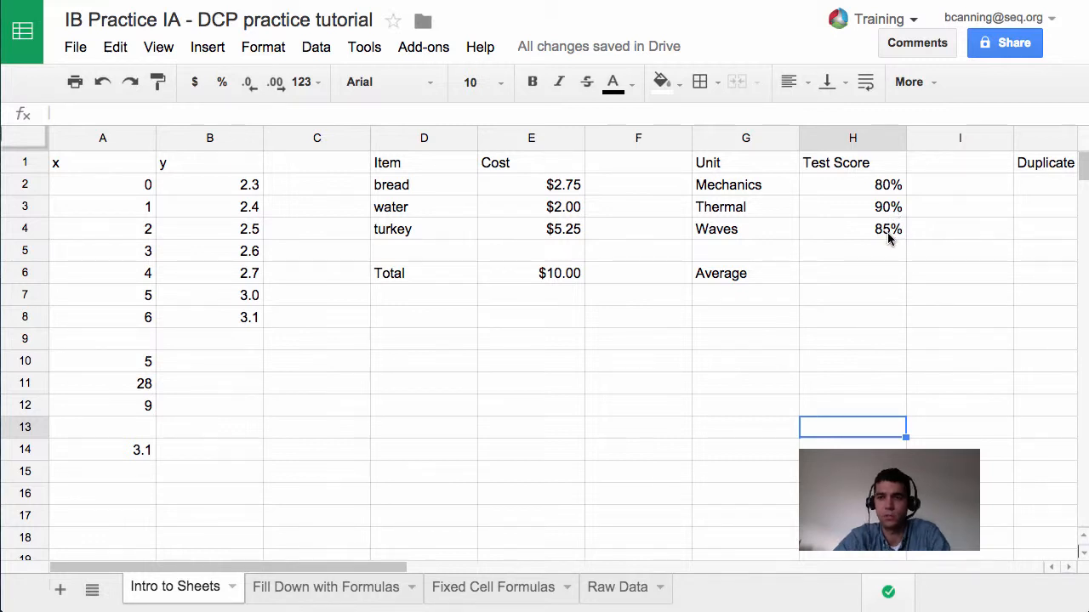
# Start a formula in the Average cell H6 with the suggested AVERAGE function.
pyautogui.click(850, 278)
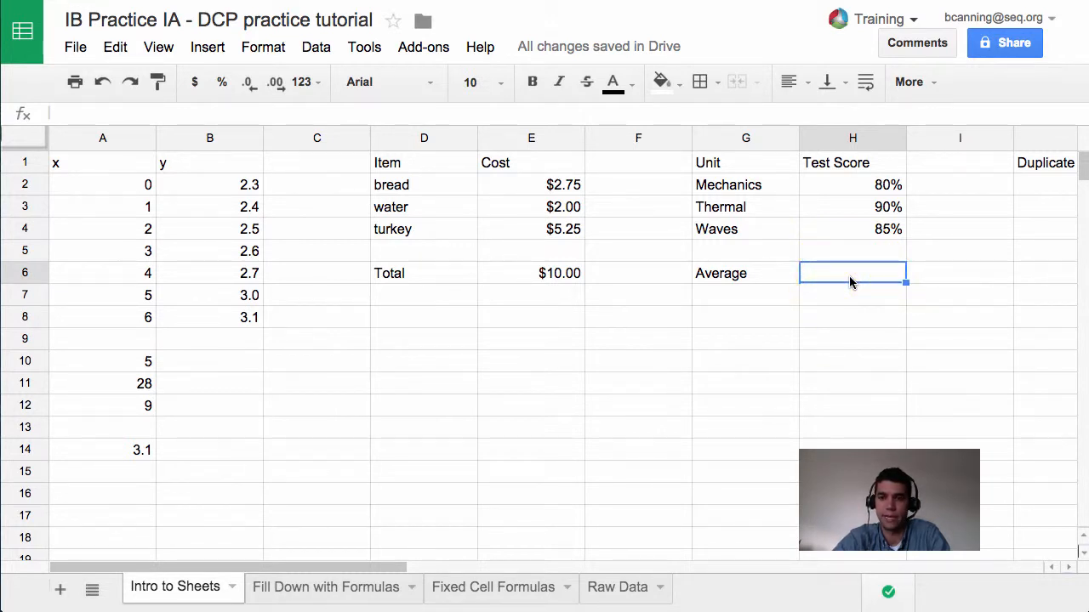
pyautogui.write('=avear')
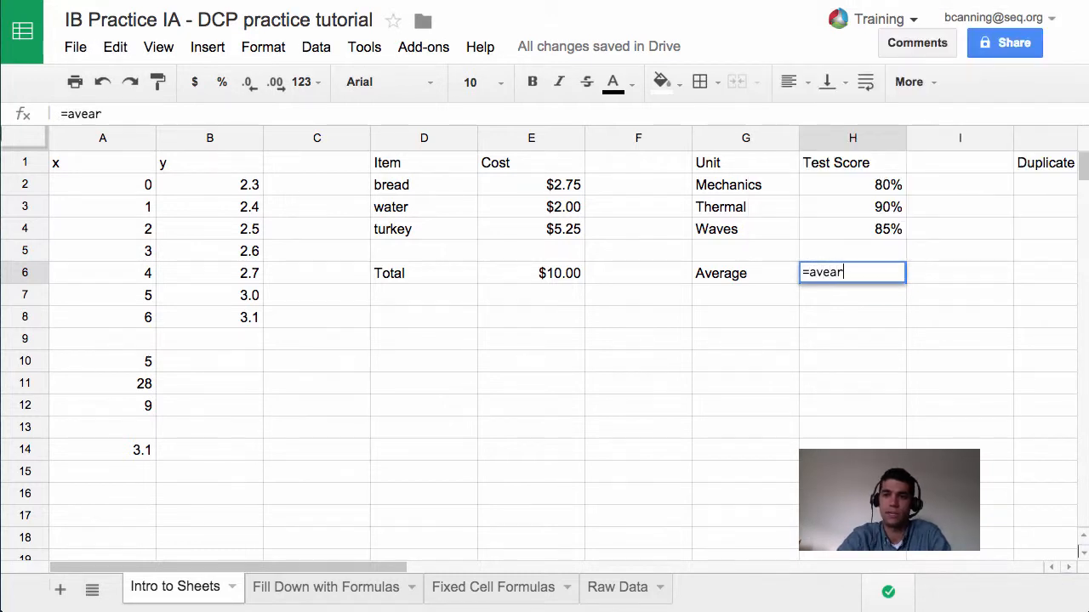
pyautogui.press('BackSpace')
pyautogui.press('BackSpace')
pyautogui.write('r')
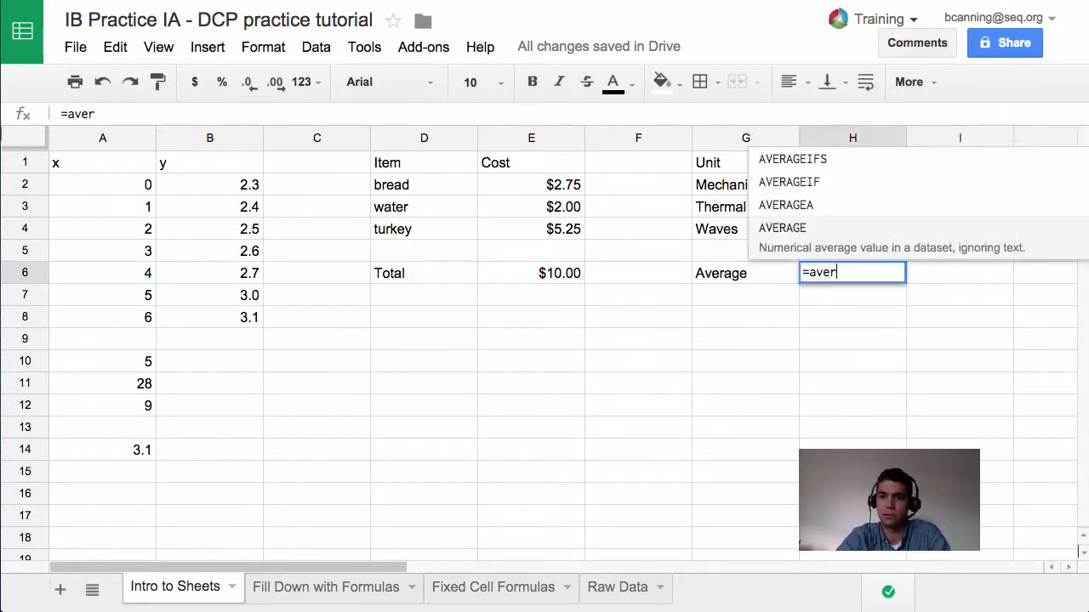
pyautogui.click(824, 237)
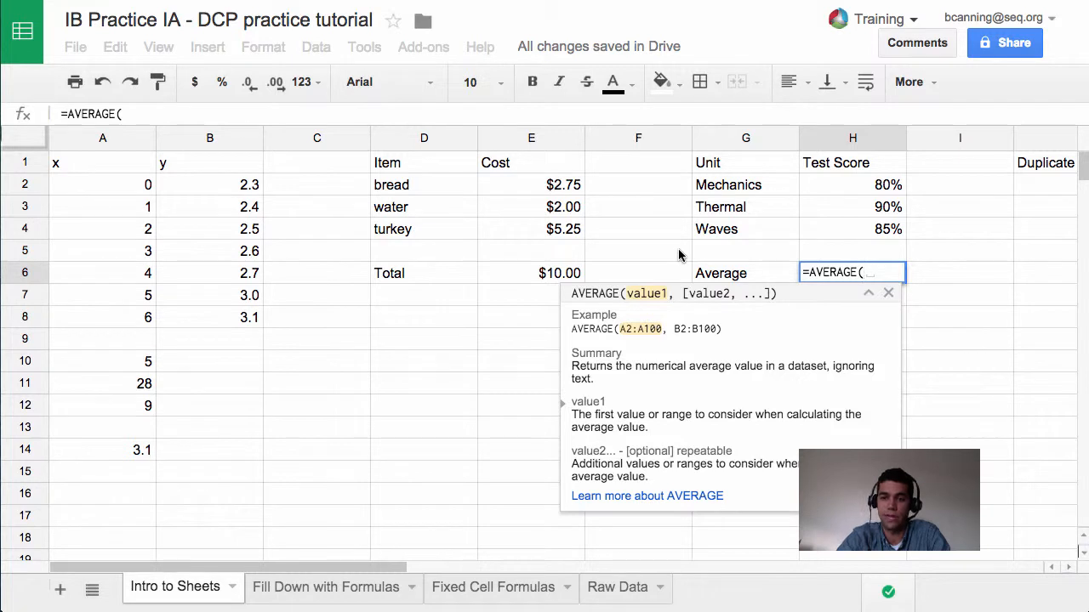
pyautogui.write('80,9')
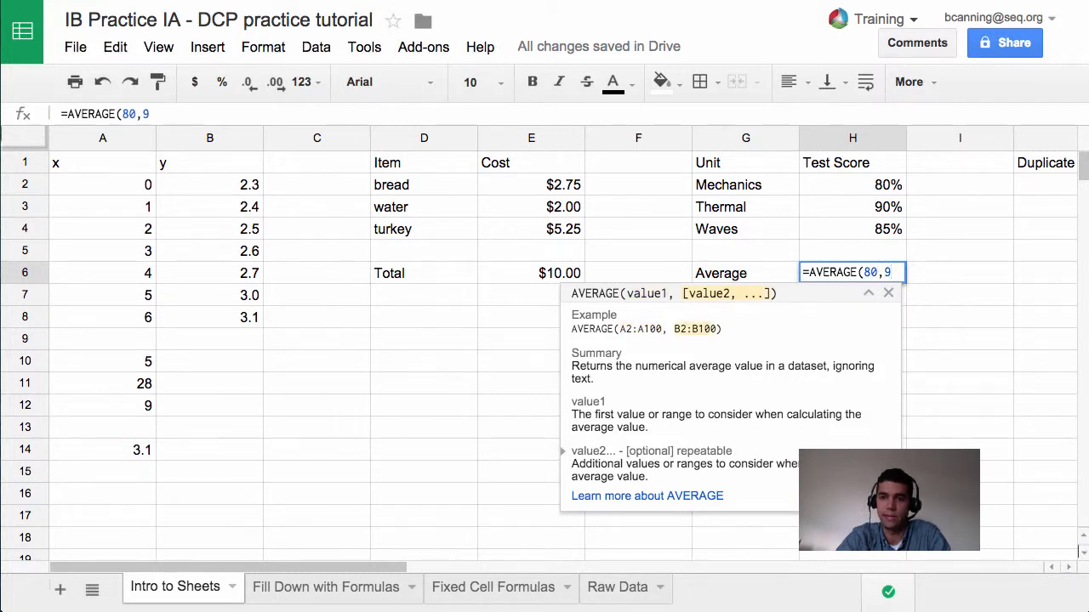
pyautogui.press('BackSpace')
pyautogui.press('BackSpace')
pyautogui.press('BackSpace')
pyautogui.press('BackSpace')
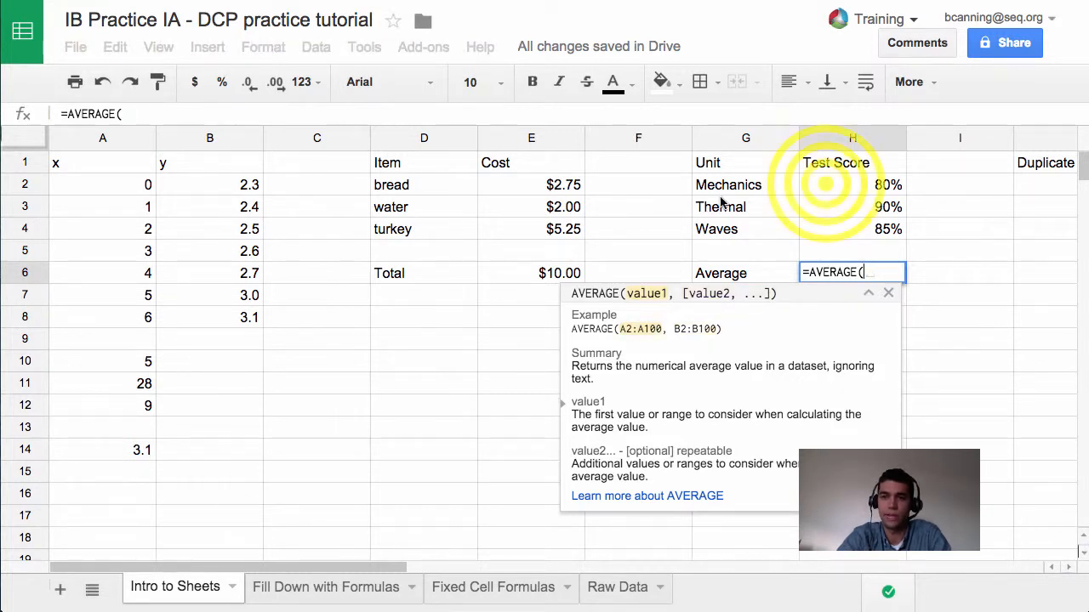
# Complete the AVERAGE formula in H6 with the test score range H2:H4.
pyautogui.moveTo(850, 180); pyautogui.dragTo(825, 228)
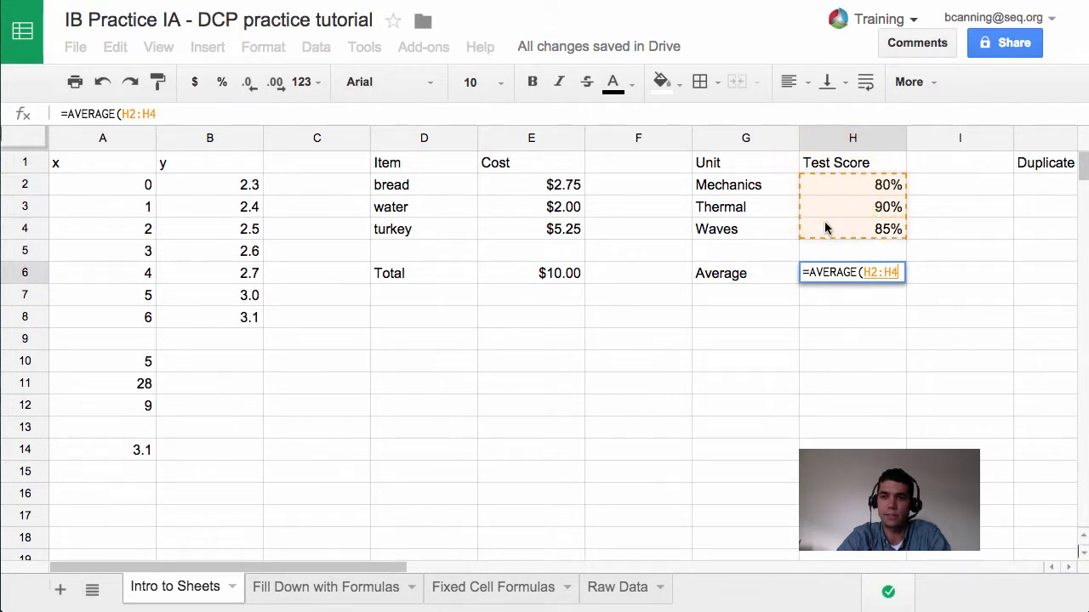
pyautogui.write(')')
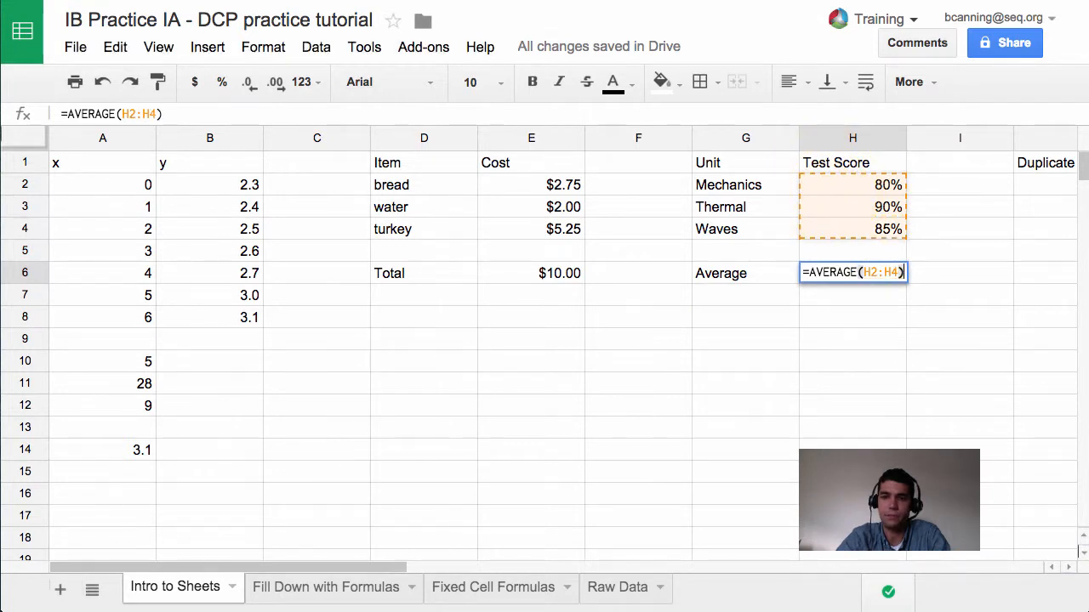
pyautogui.press('Return')
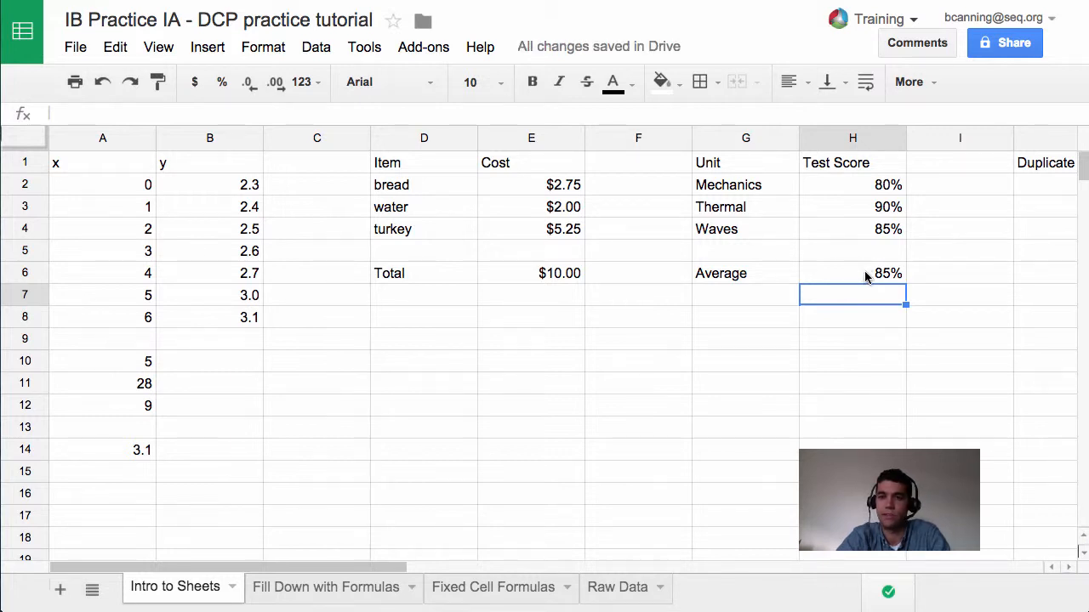
# Change the Thermal test score in H3 to 95% and check the Average cell H6.
pyautogui.click(862, 207)
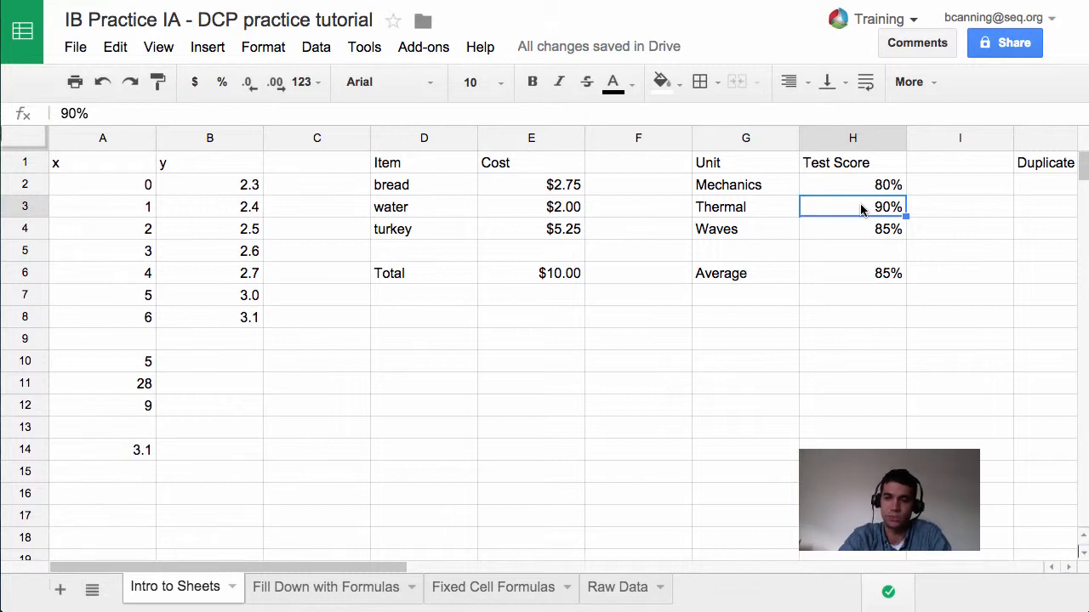
pyautogui.write('95')
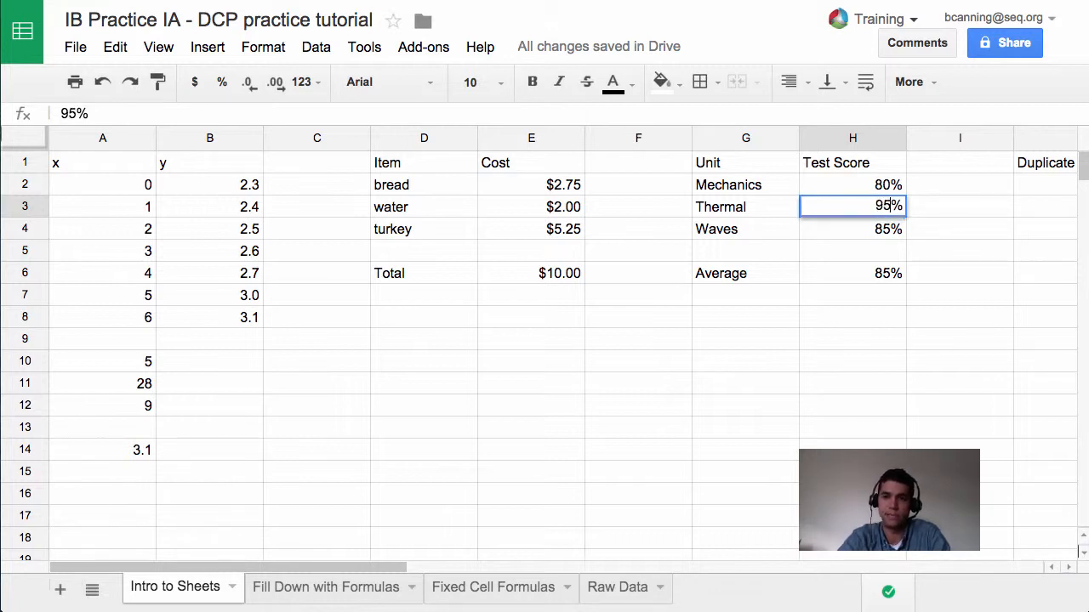
pyautogui.press('Return')
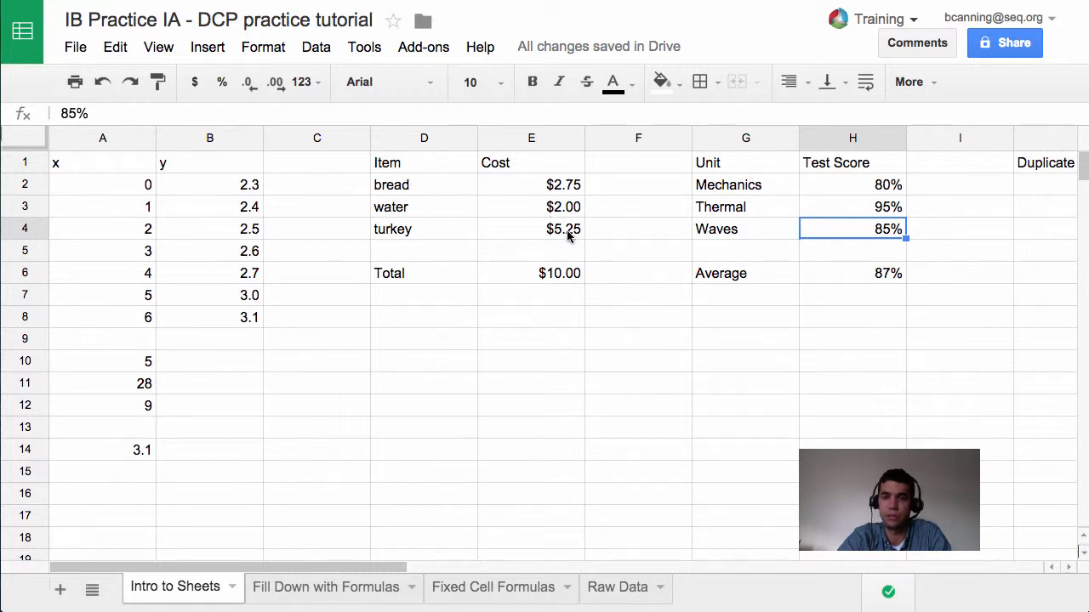
pyautogui.click(870, 279)
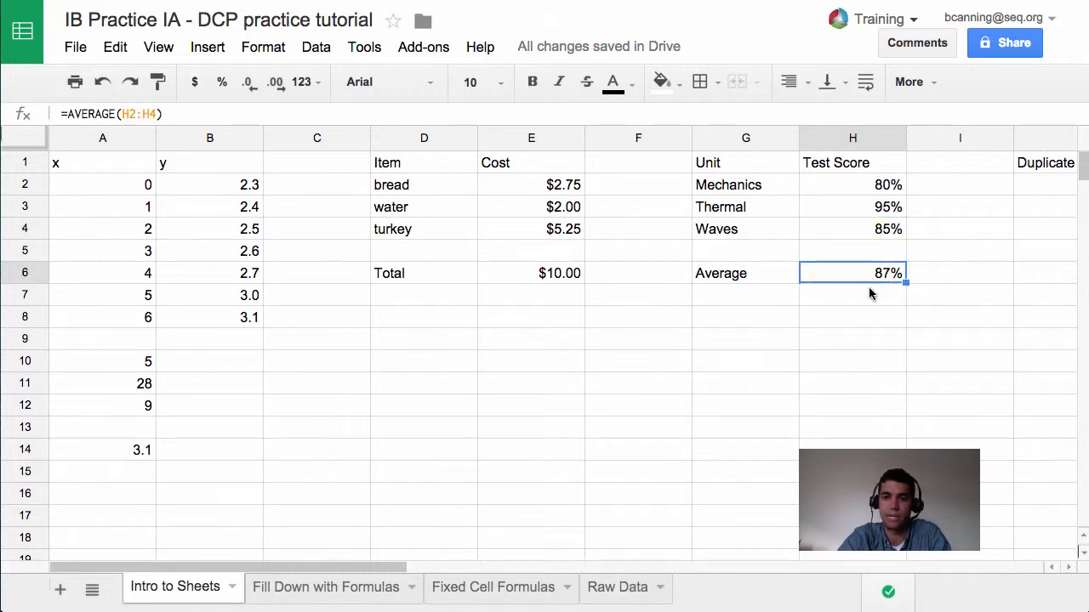